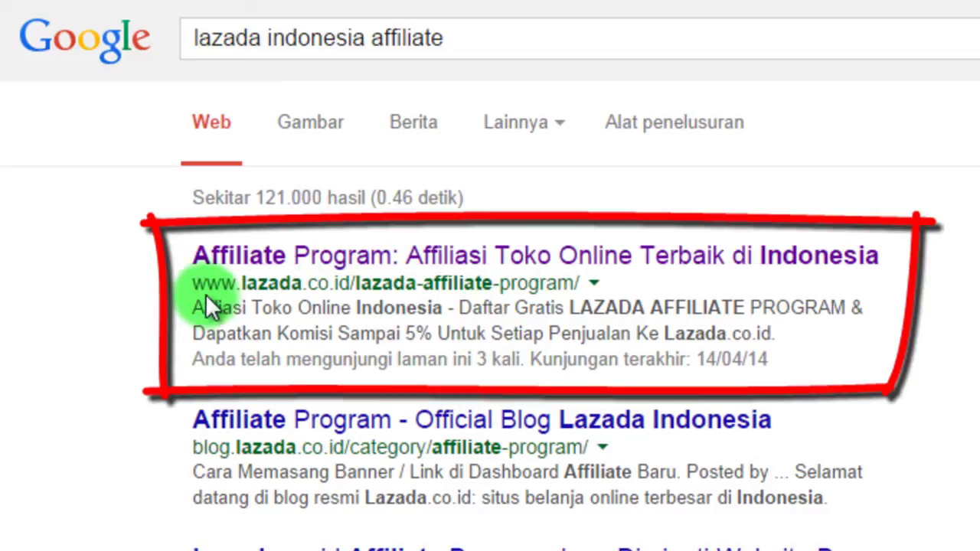
Open the Lazada affiliate search result in a new tab and scroll to the Daftar Sekarang! button.
{"action": "left_click_drag", "start_coordinate": [157, 283], "coordinate": [580, 282]}
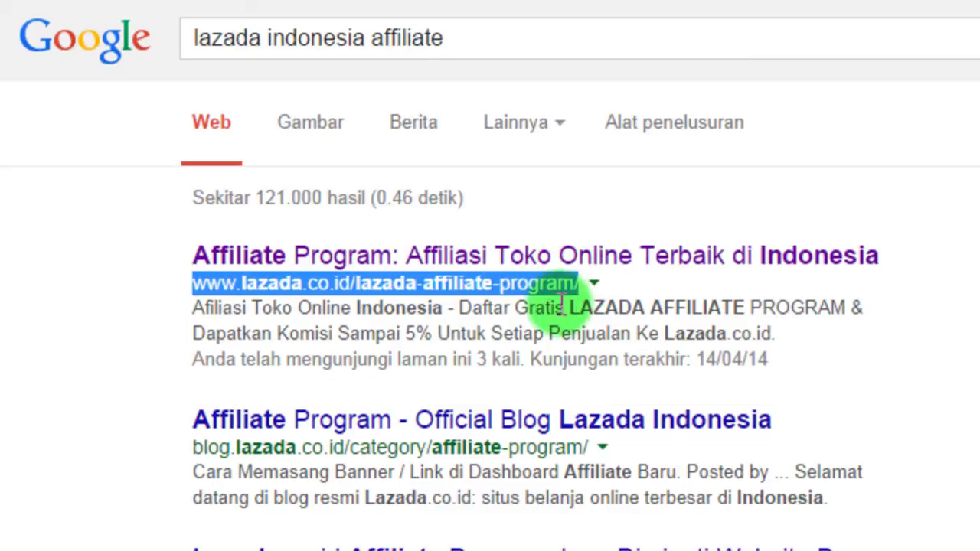
{"action": "left_click", "coordinate": [561, 301]}
{"action": "right_click", "coordinate": [724, 269]}
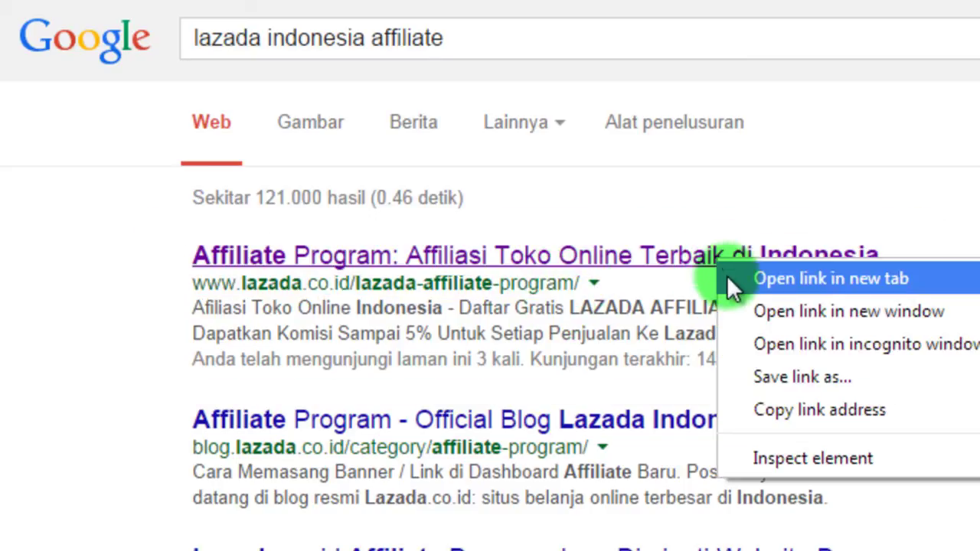
{"action": "left_click", "coordinate": [729, 279]}
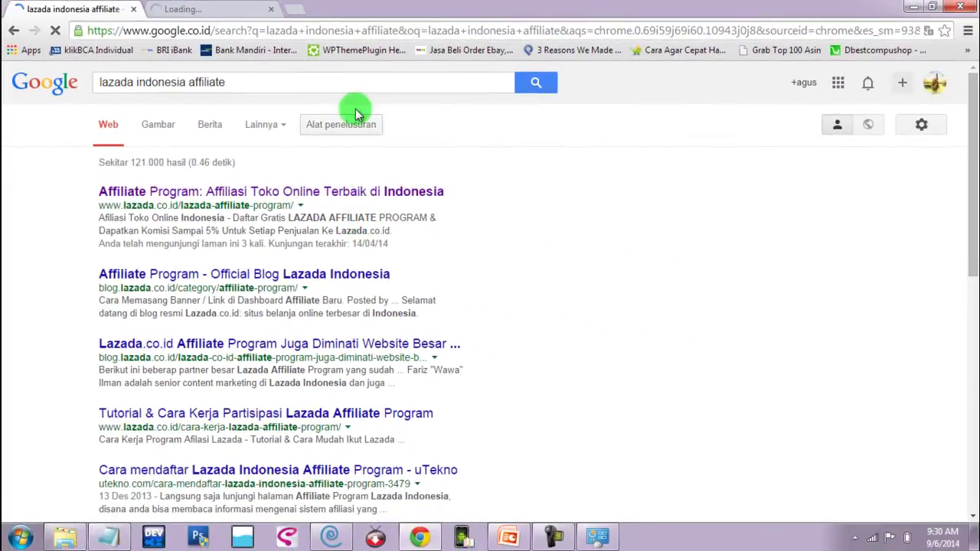
{"action": "left_click", "coordinate": [219, 11]}
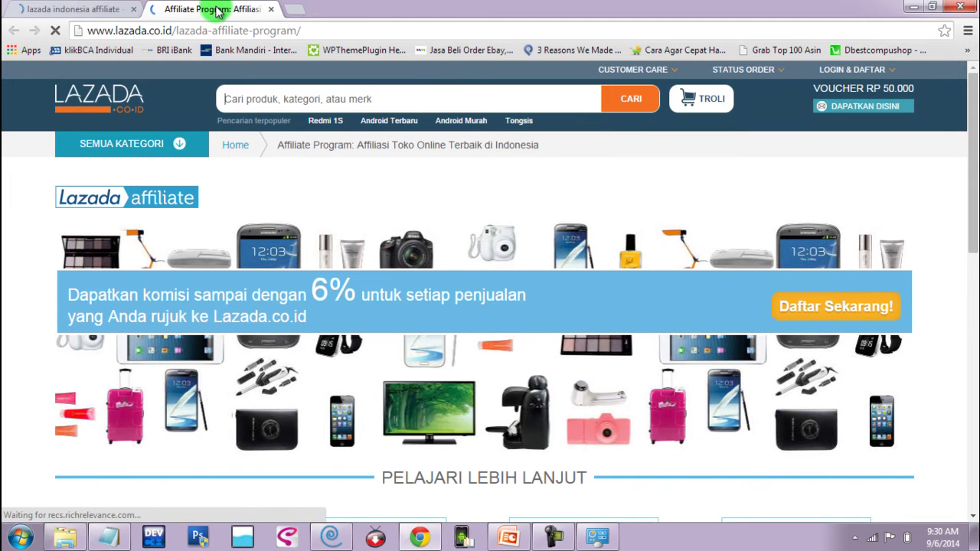
{"action": "left_click_drag", "start_coordinate": [964, 147], "coordinate": [972, 119]}
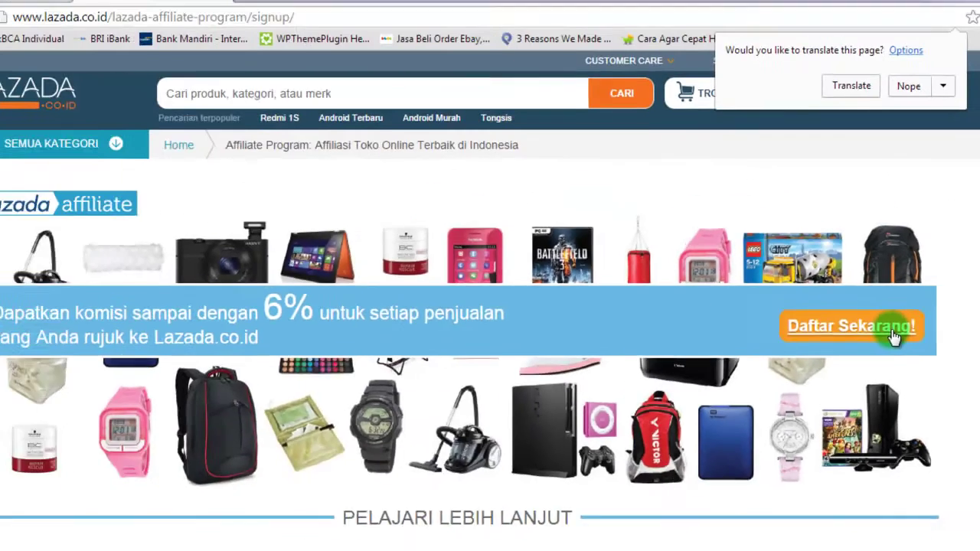
Open the signup form, decline translation, and enter company 'Isi Apa Saja' and phone 'Isi Nomor HP Kamu'.
{"action": "left_click", "coordinate": [894, 335]}
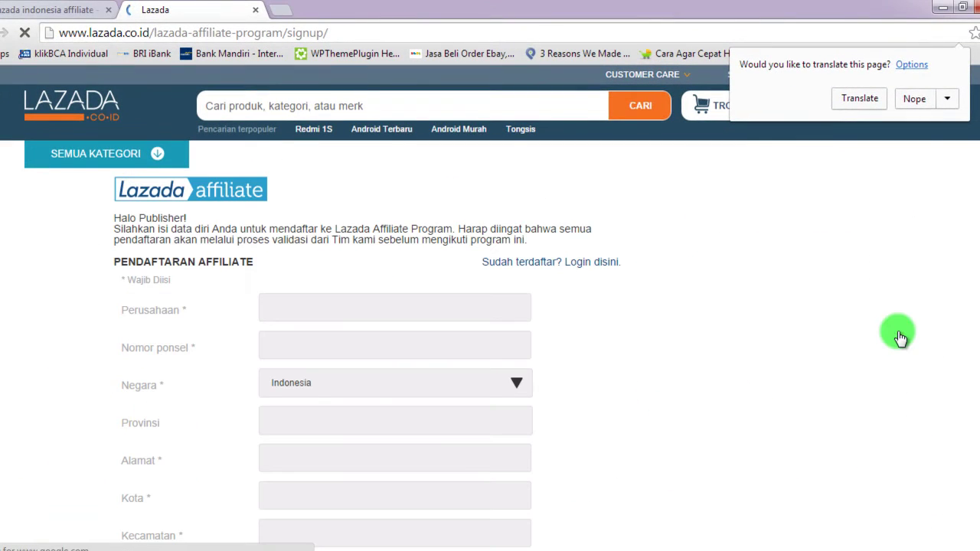
{"action": "left_click", "coordinate": [912, 98]}
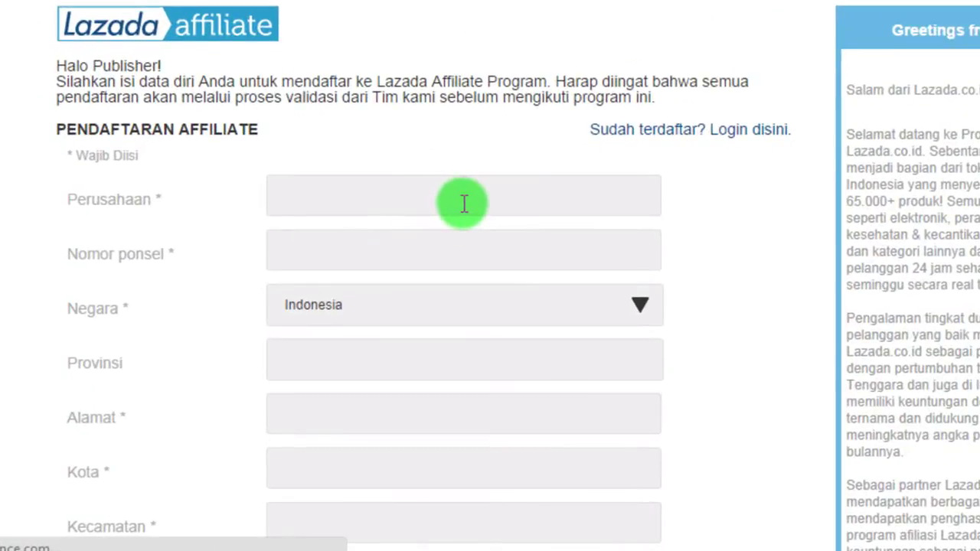
{"action": "left_click", "coordinate": [514, 191]}
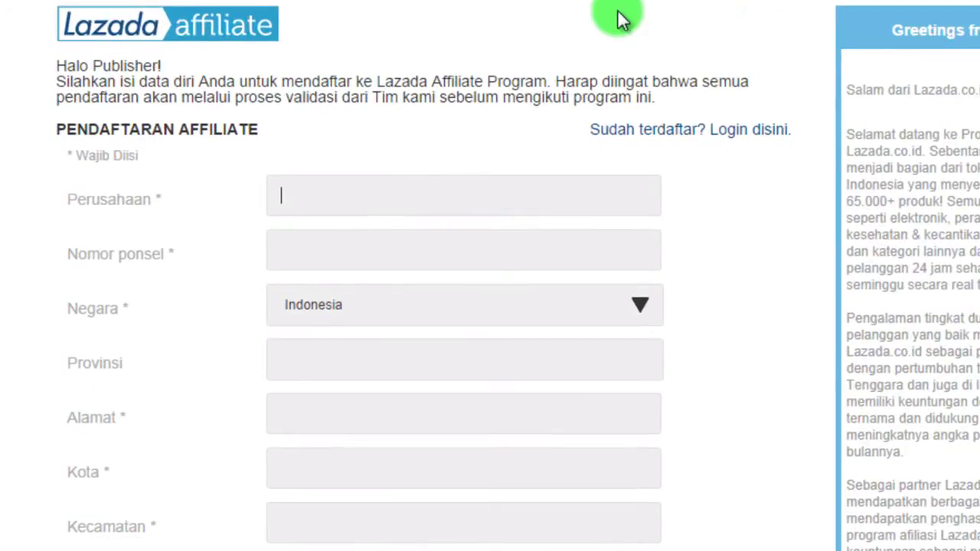
{"action": "type", "text": "Isi"}
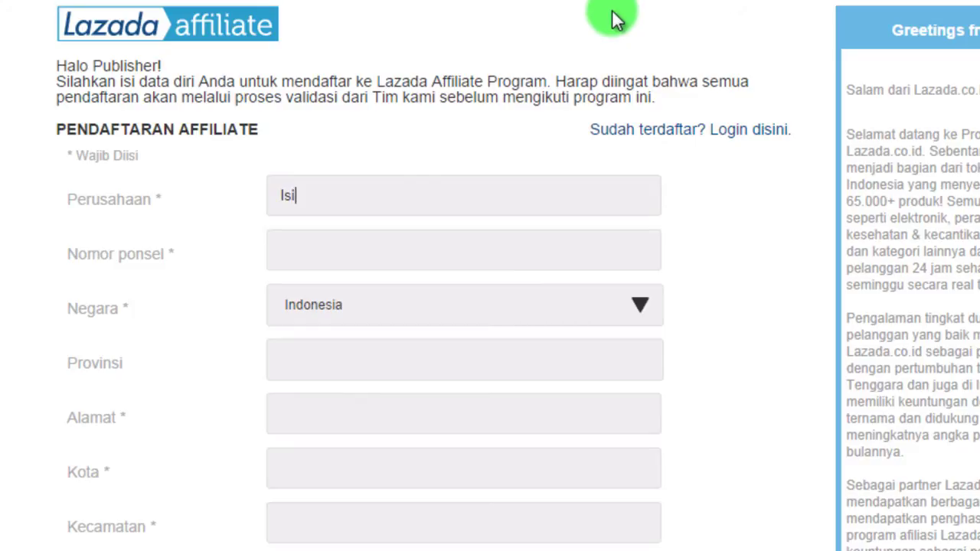
{"action": "type", "text": " Apa Saja"}
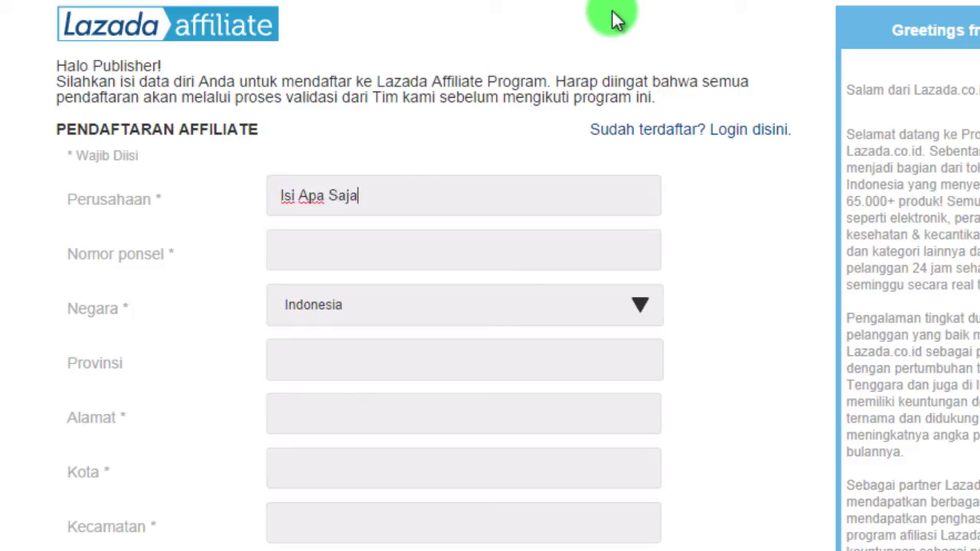
{"action": "key", "text": "Tab"}
{"action": "type", "text": "Isi Nomor HP Kamu"}
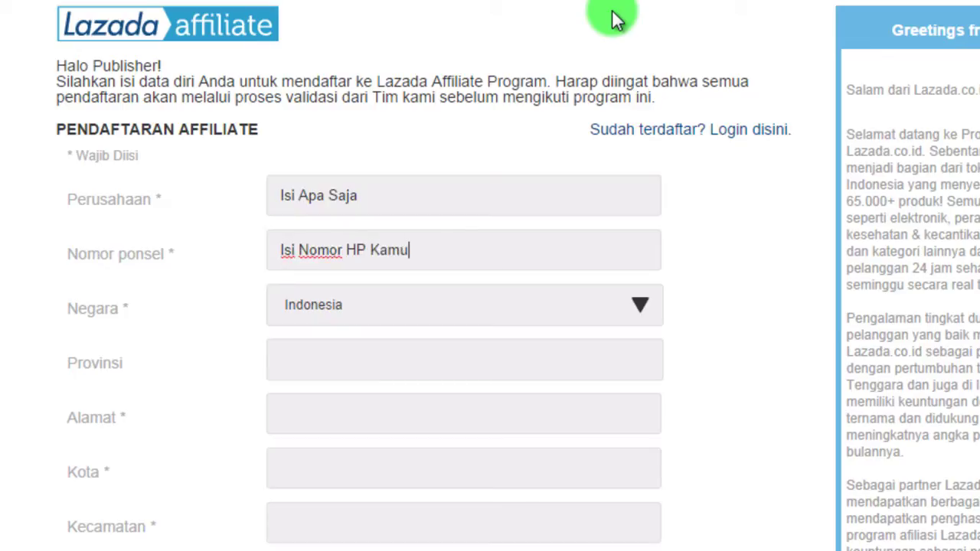
Keep Indonesia as the country and enter a placeholder province name.
{"action": "left_click", "coordinate": [733, 273]}
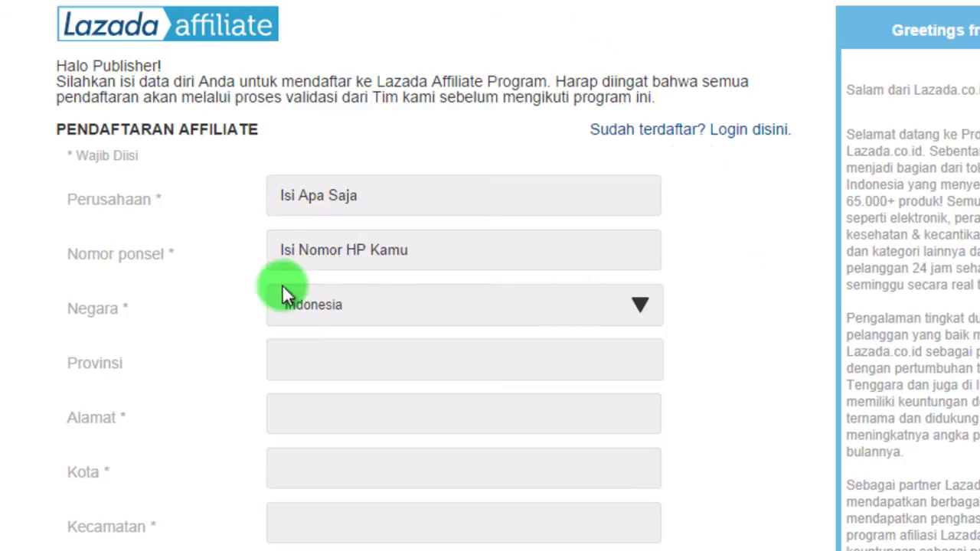
{"action": "left_click", "coordinate": [379, 304]}
{"action": "left_click", "coordinate": [384, 303]}
{"action": "left_click", "coordinate": [353, 361]}
{"action": "type", "text": "Isi"}
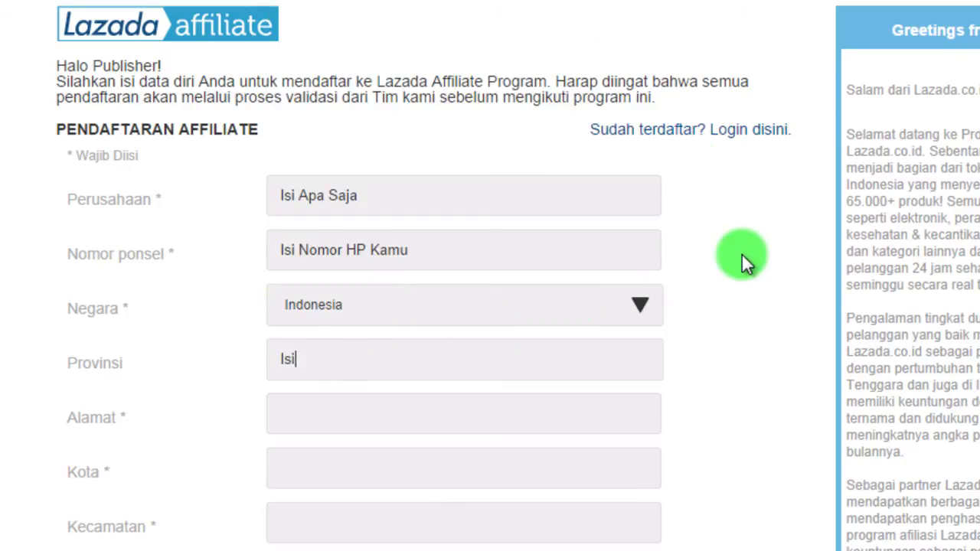
{"action": "type", "text": " Provindi Ka"}
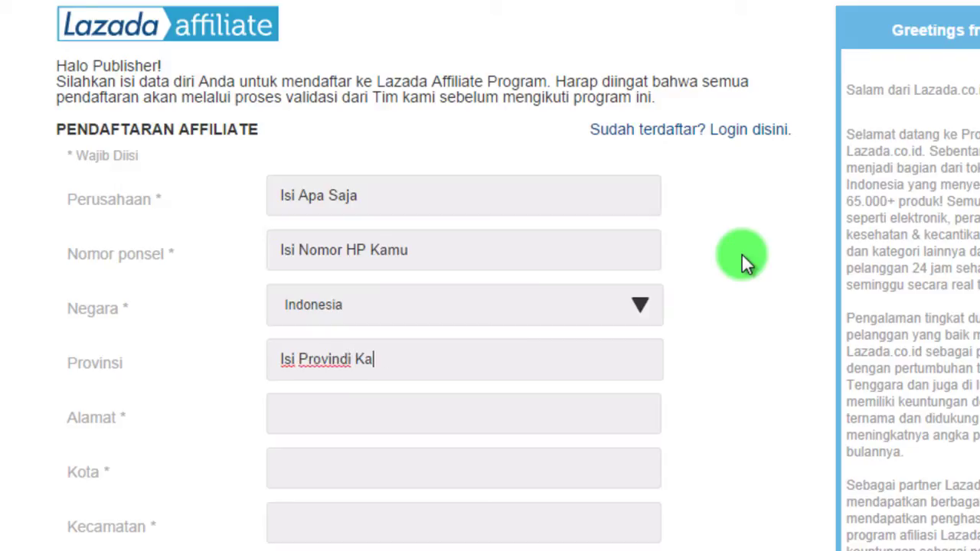
{"action": "key", "text": "BackSpace"}
{"action": "key", "text": "BackSpace"}
{"action": "key", "text": "BackSpace"}
{"action": "key", "text": "BackSpace"}
{"action": "key", "text": "BackSpace"}
{"action": "type", "text": "si Kamu"}
Fill address 'Isi Alamat Kamu', city 'Isi Kota' and Kecamatan 'Isi Kecamatan'.
{"action": "key", "text": "Tab"}
{"action": "type", "text": "Isis"}
{"action": "key", "text": "BackSpace"}
{"action": "type", "text": "Alam"}
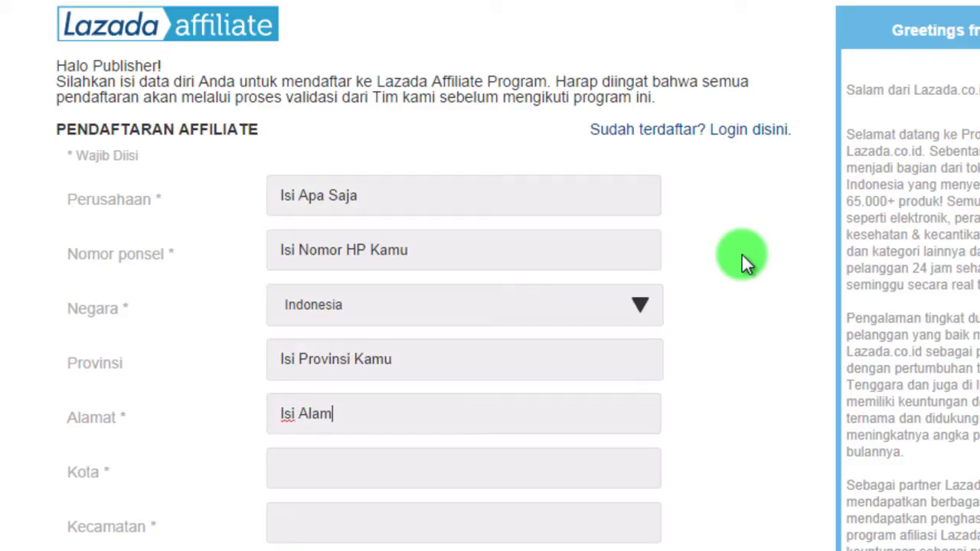
{"action": "type", "text": "at Kamu"}
{"action": "key", "text": "Tab"}
{"action": "type", "text": "Is"}
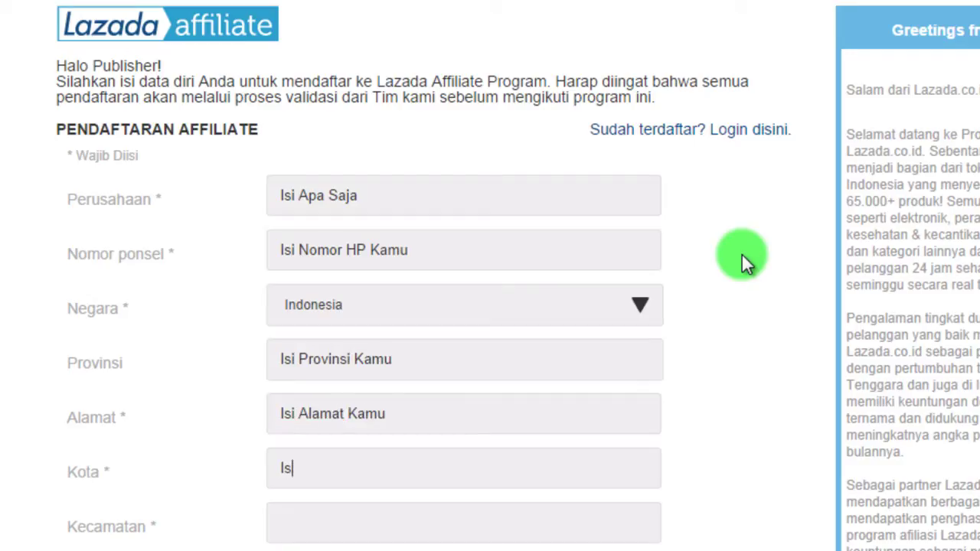
{"action": "type", "text": "i Kota"}
{"action": "key", "text": "Tab"}
{"action": "type", "text": "Isi Kecamatan"}
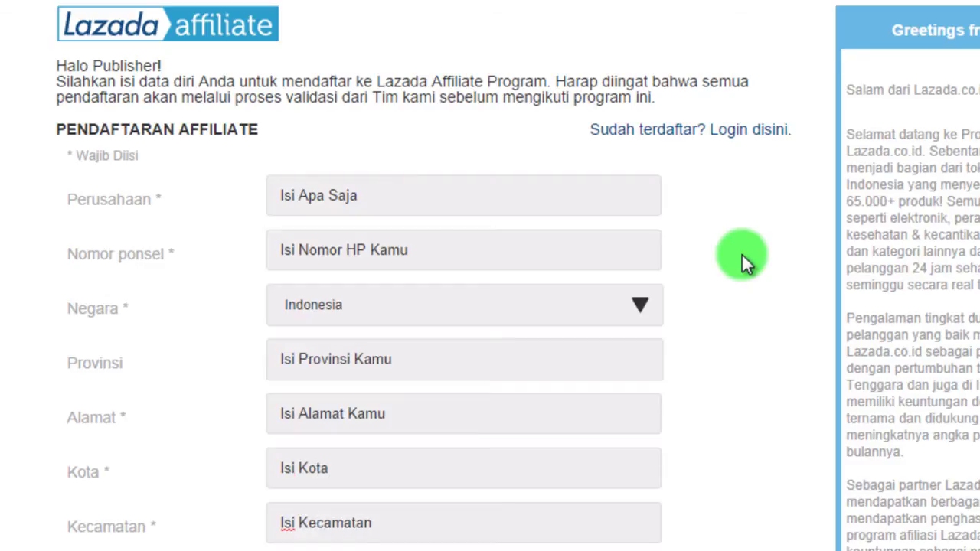
Enter placeholder first and last names and choose Mr. as the salutation.
{"action": "scroll", "coordinate": [741, 253], "scroll_direction": "down", "scroll_amount": 4}
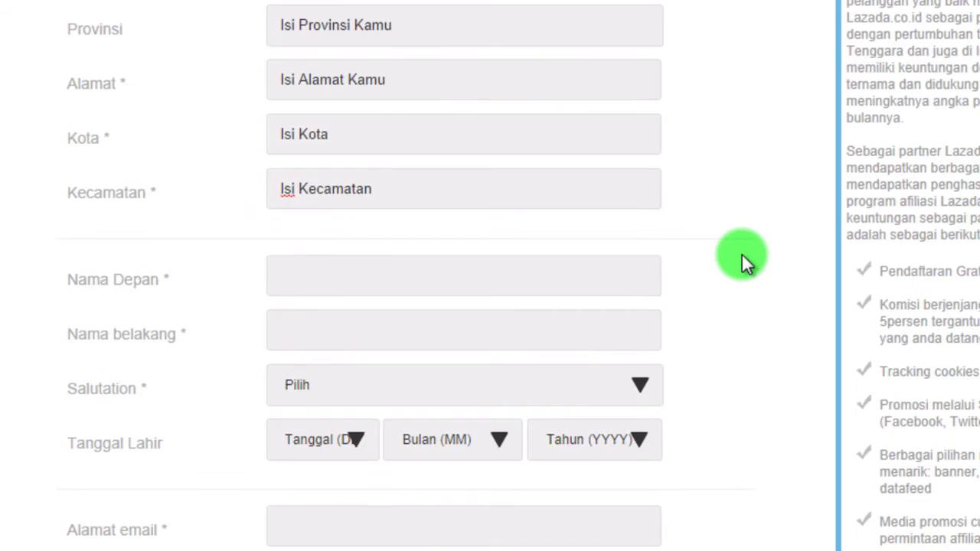
{"action": "left_click", "coordinate": [618, 274]}
{"action": "type", "text": "Isi Nama Depan Kamu"}
{"action": "key", "text": "Tab"}
{"action": "type", "text": "Isi Nama Belakang Kam"}
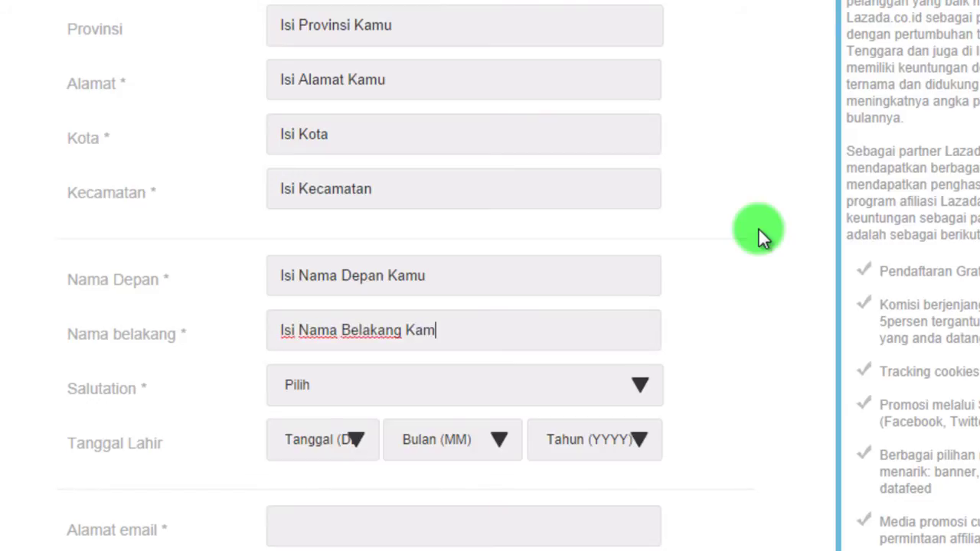
{"action": "left_click", "coordinate": [606, 379]}
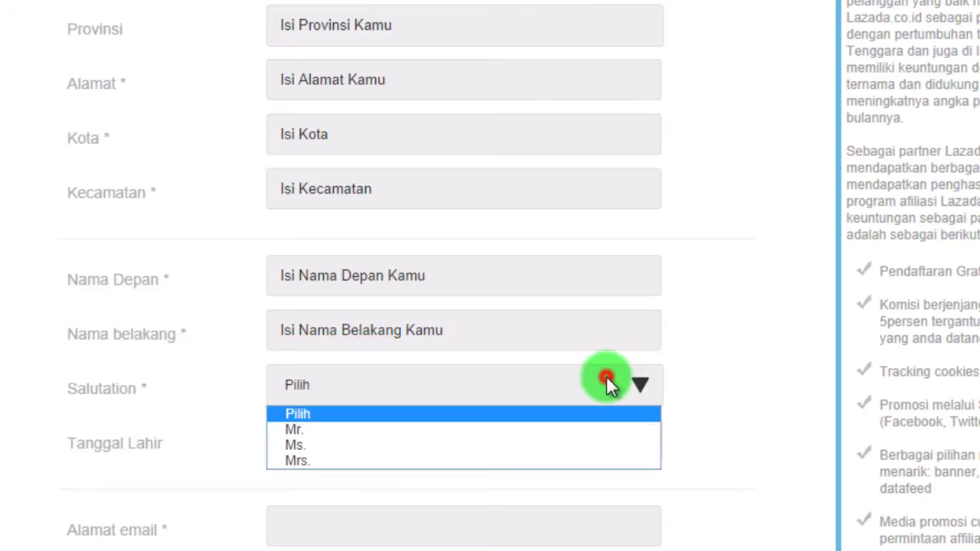
{"action": "left_click", "coordinate": [607, 430]}
{"action": "scroll", "coordinate": [748, 357], "scroll_direction": "down", "scroll_amount": 3}
{"action": "left_click", "coordinate": [313, 220]}
{"action": "left_click", "coordinate": [331, 288]}
{"action": "left_click", "coordinate": [428, 217]}
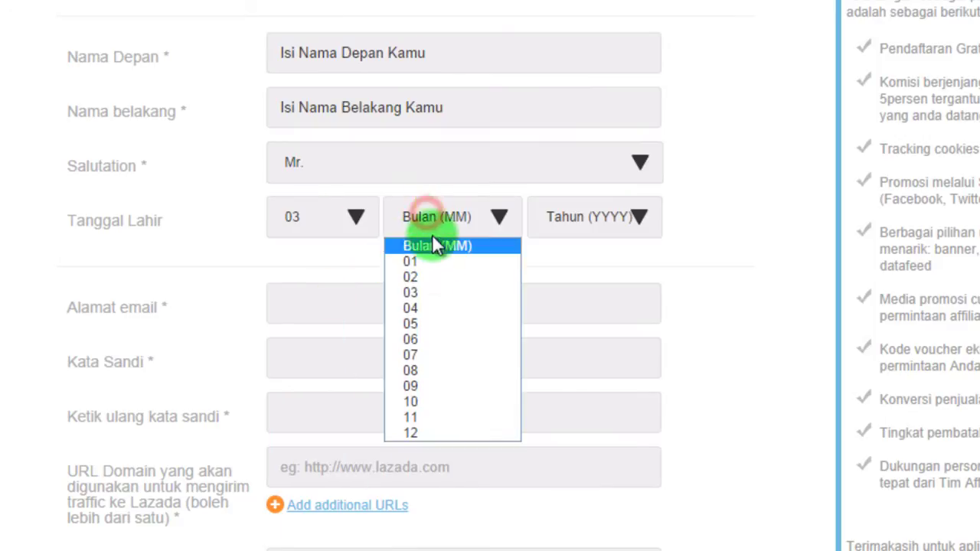
{"action": "left_click", "coordinate": [434, 262]}
{"action": "left_click", "coordinate": [582, 217]}
{"action": "left_click_drag", "start_coordinate": [658, 270], "coordinate": [674, 457]}
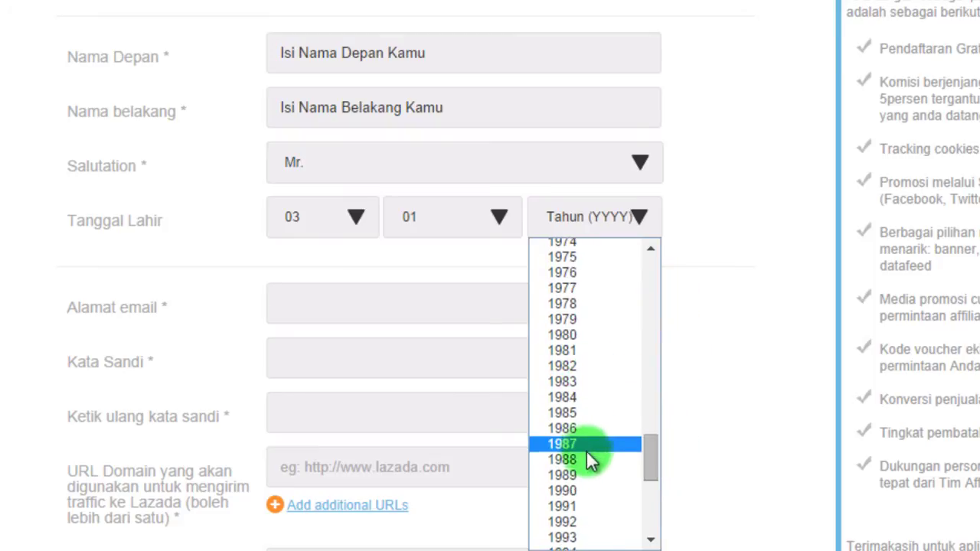
{"action": "left_click", "coordinate": [596, 412]}
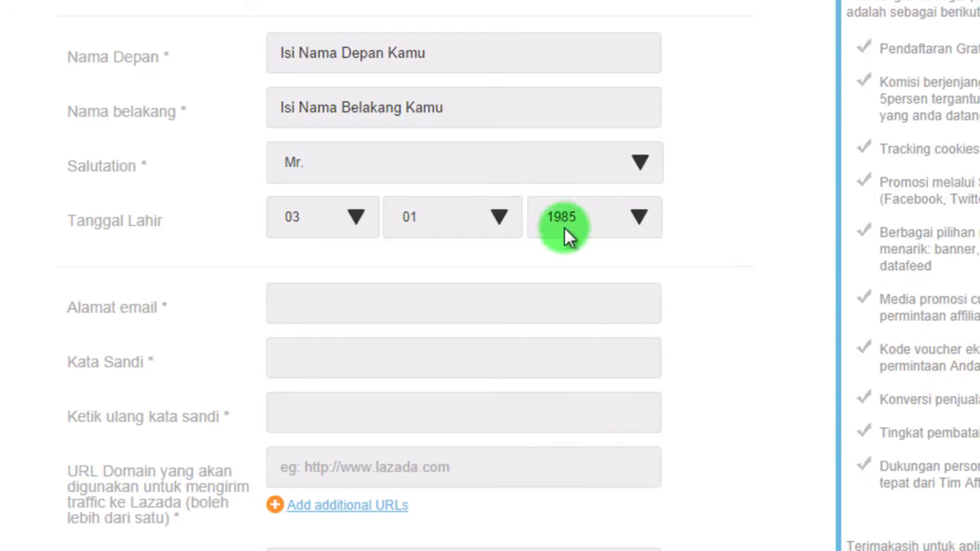
Enter the e-mail address and type the account password.
{"action": "left_click", "coordinate": [288, 306]}
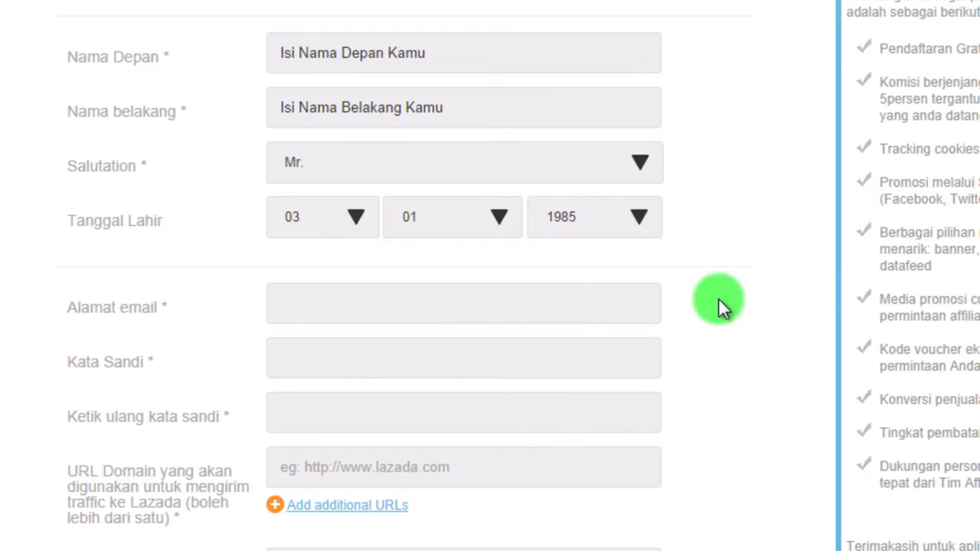
{"action": "type", "text": "isiemailkam"}
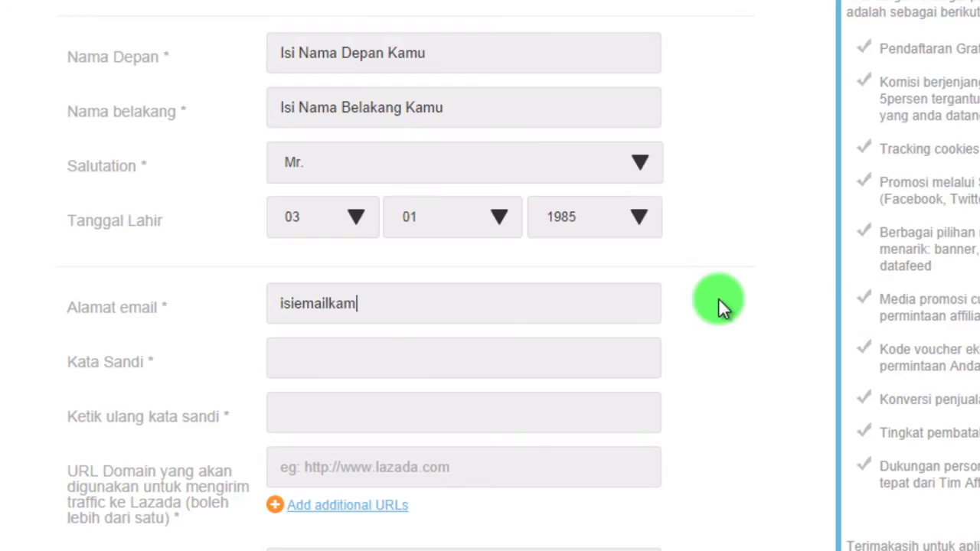
{"action": "type", "text": "u@gmail.com"}
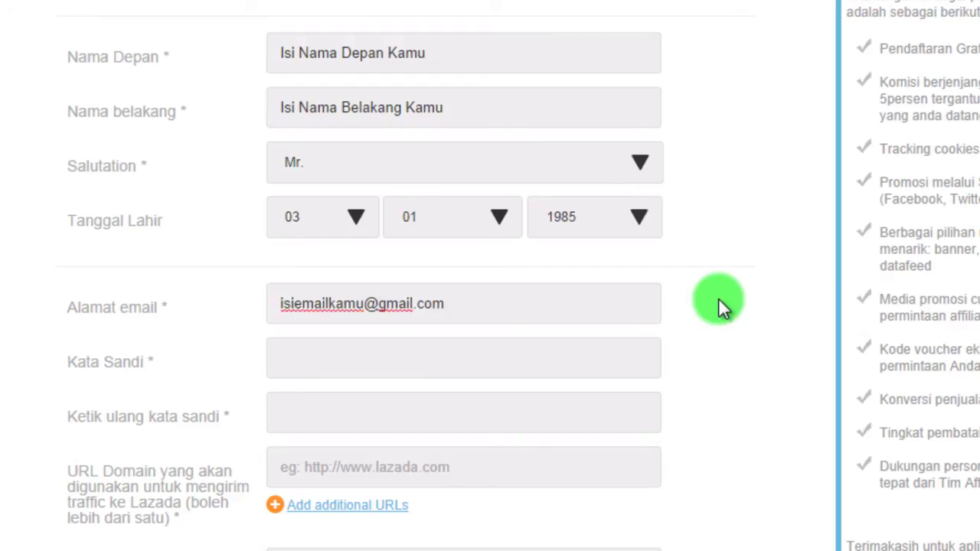
{"action": "key", "text": "Tab"}
{"action": "type", "text": "123"}
{"action": "type", "text": "123456789"}
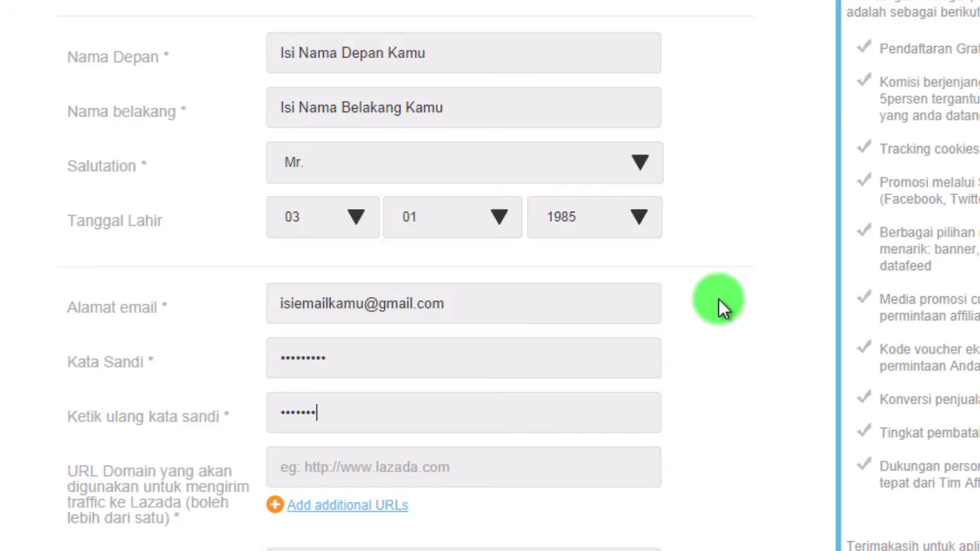
{"action": "scroll", "coordinate": [718, 298], "scroll_direction": "down", "scroll_amount": 5}
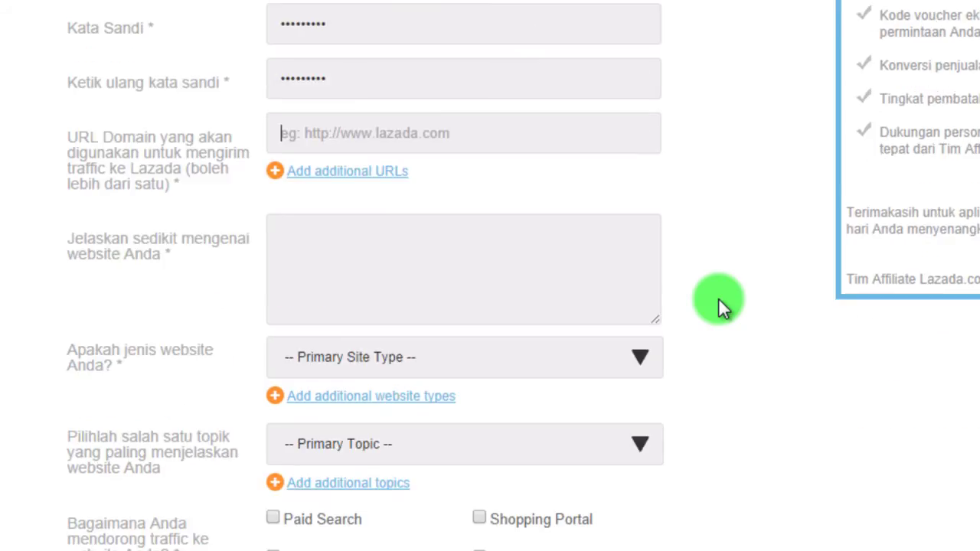
{"action": "left_click", "coordinate": [346, 166]}
{"action": "left_click", "coordinate": [421, 132]}
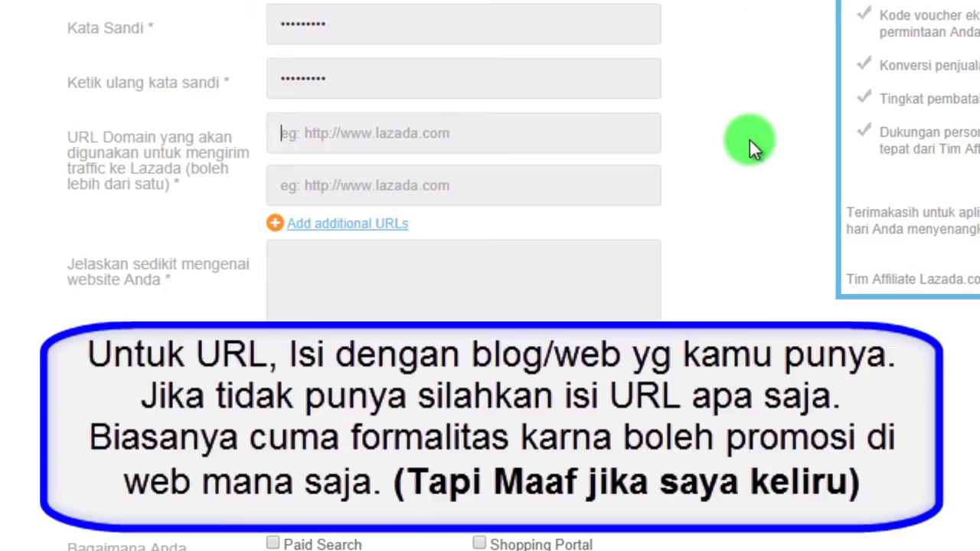
{"action": "left_click", "coordinate": [637, 130]}
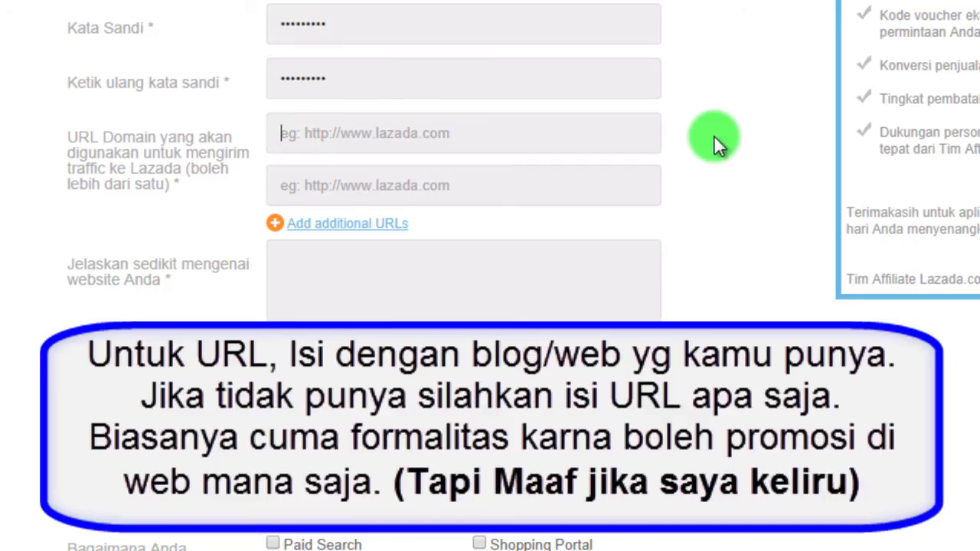
{"action": "type", "text": "www."}
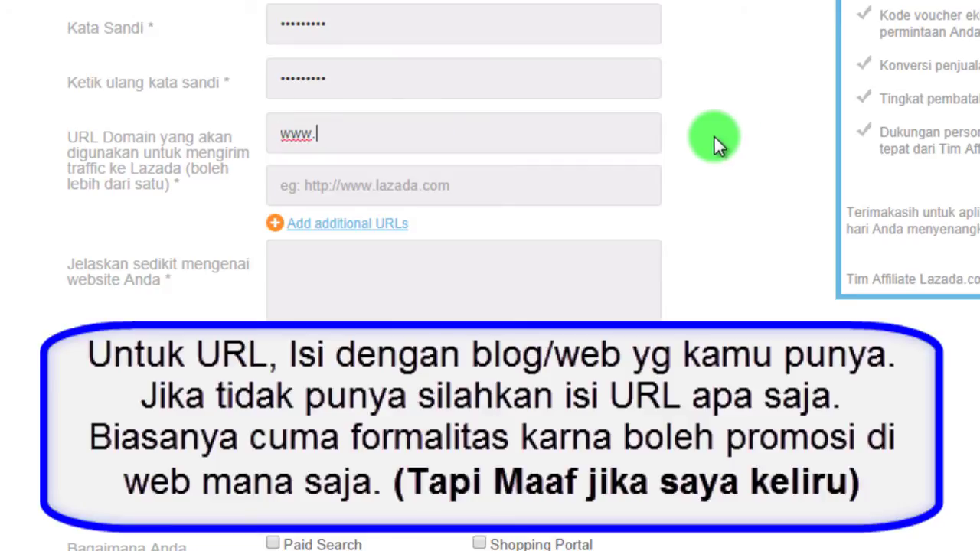
{"action": "type", "text": "google.com"}
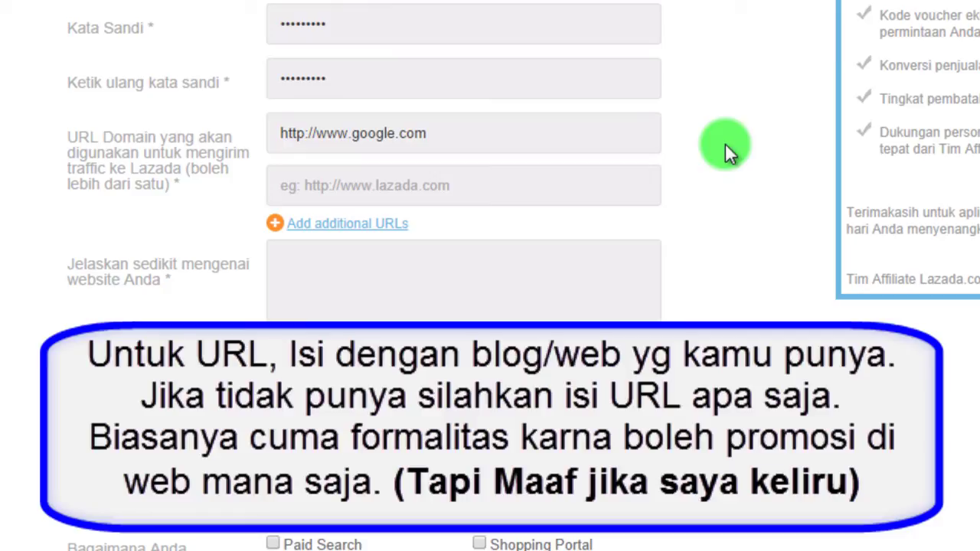
{"action": "left_click", "coordinate": [484, 135]}
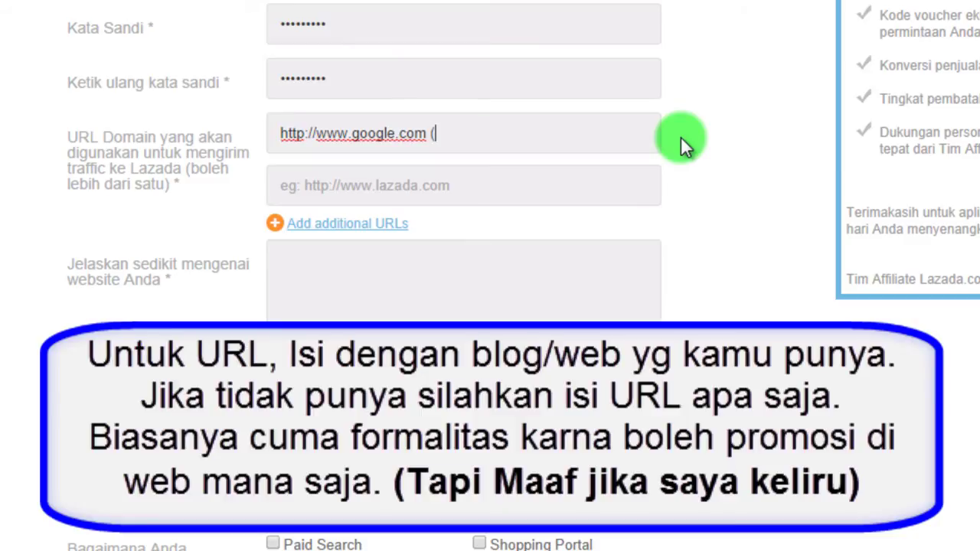
{"action": "type", "text": "(is"}
{"action": "type", "text": "i saja, "}
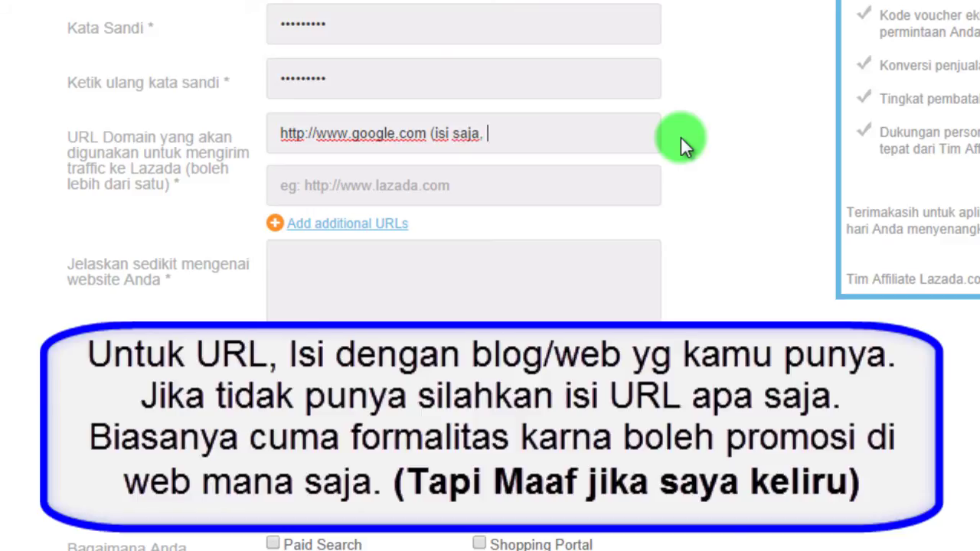
{"action": "type", "text": "biasanya cuma "}
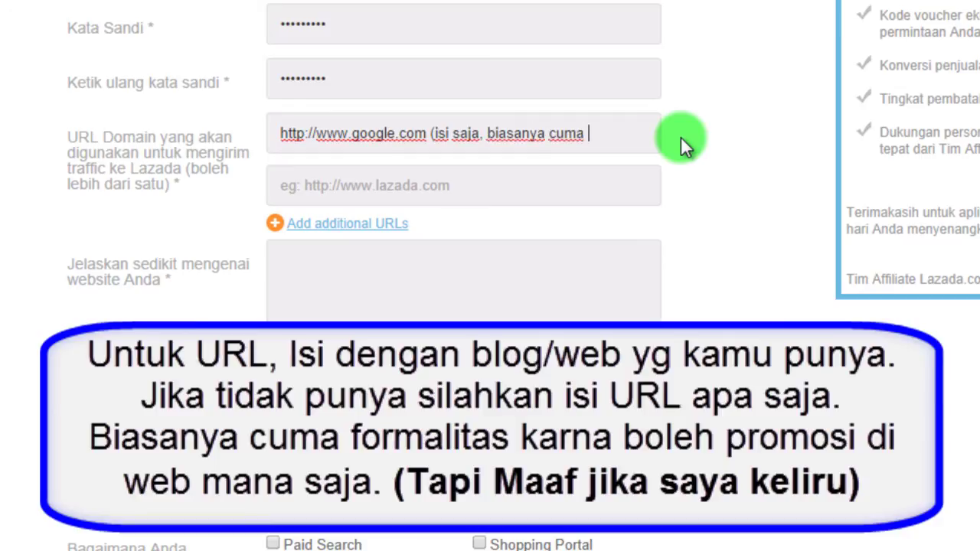
{"action": "type", "text": "formalitas)"}
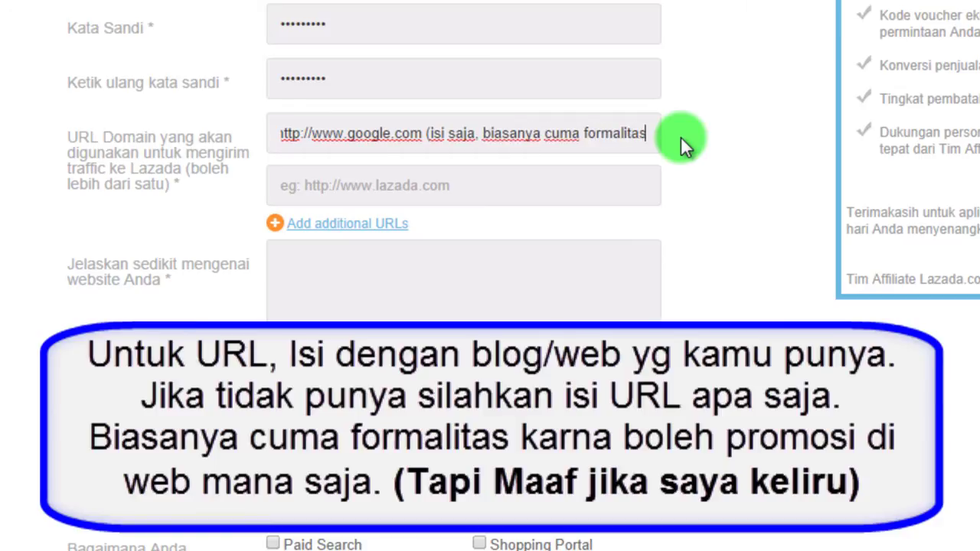
{"action": "left_click", "coordinate": [683, 136]}
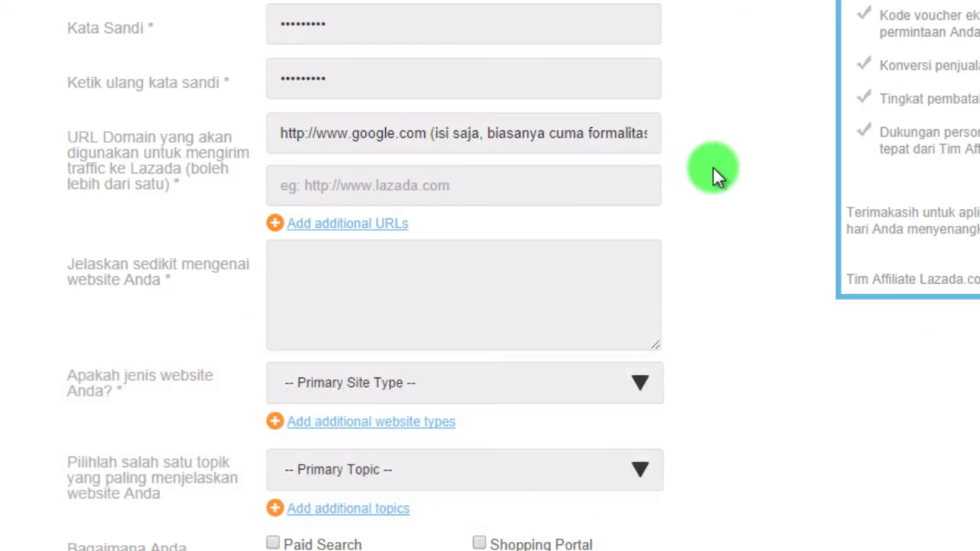
Describe the website as 'isi saja, misalnya: berisi informasi tentang gadget, dsb.'.
{"action": "scroll", "coordinate": [708, 172], "scroll_direction": "down", "scroll_amount": 2}
{"action": "left_click", "coordinate": [496, 208]}
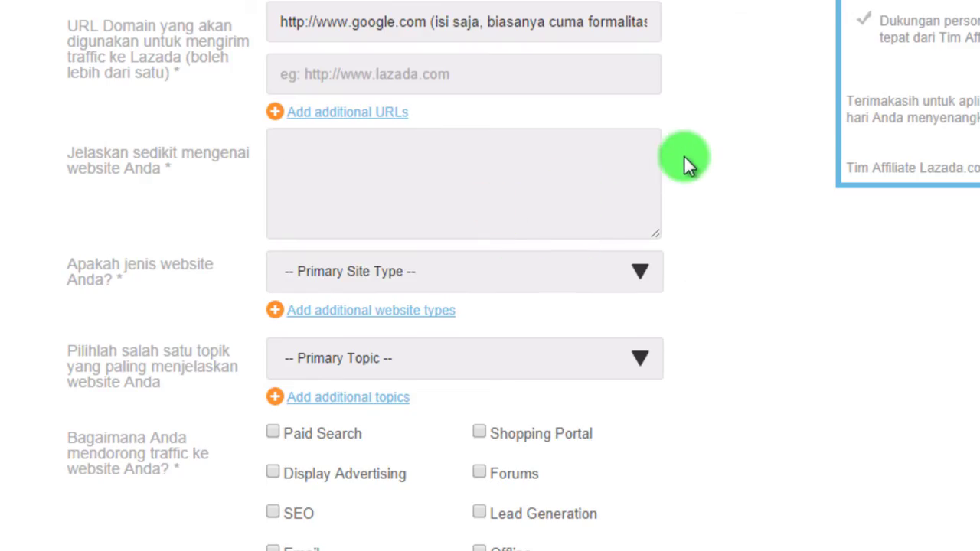
{"action": "type", "text": "isis"}
{"action": "key", "text": "BackSpace"}
{"action": "type", "text": "saja"}
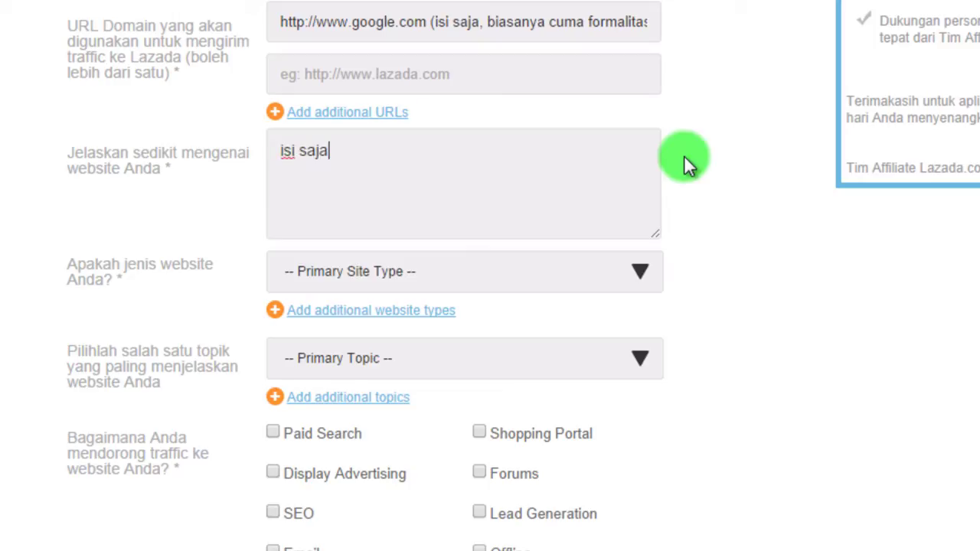
{"action": "type", "text": ", misalnya: ber"}
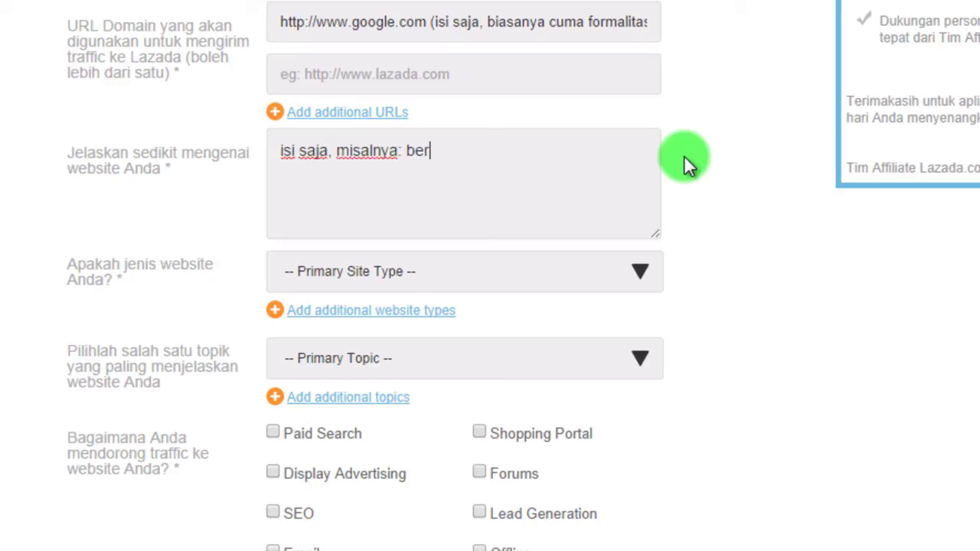
{"action": "type", "text": "isi informasi"}
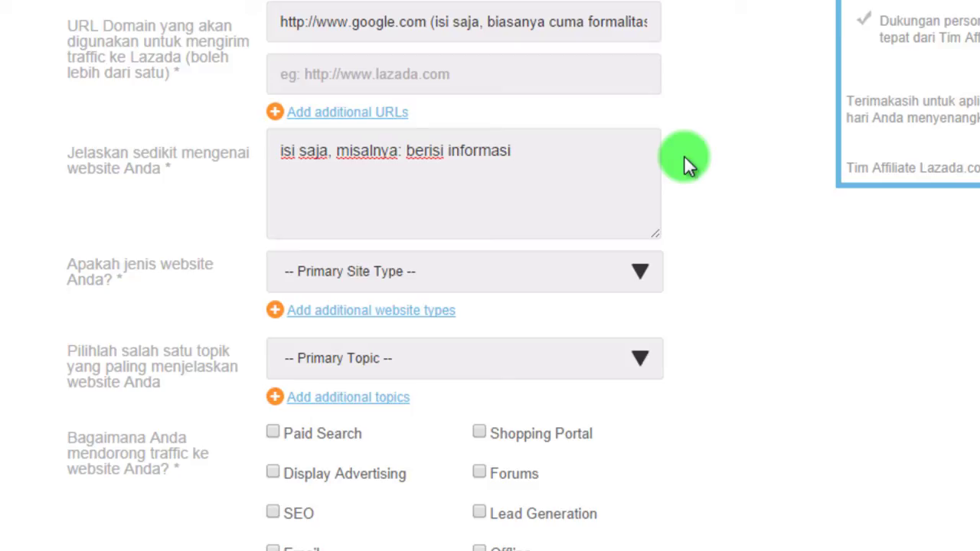
{"action": "type", "text": " tentang ga"}
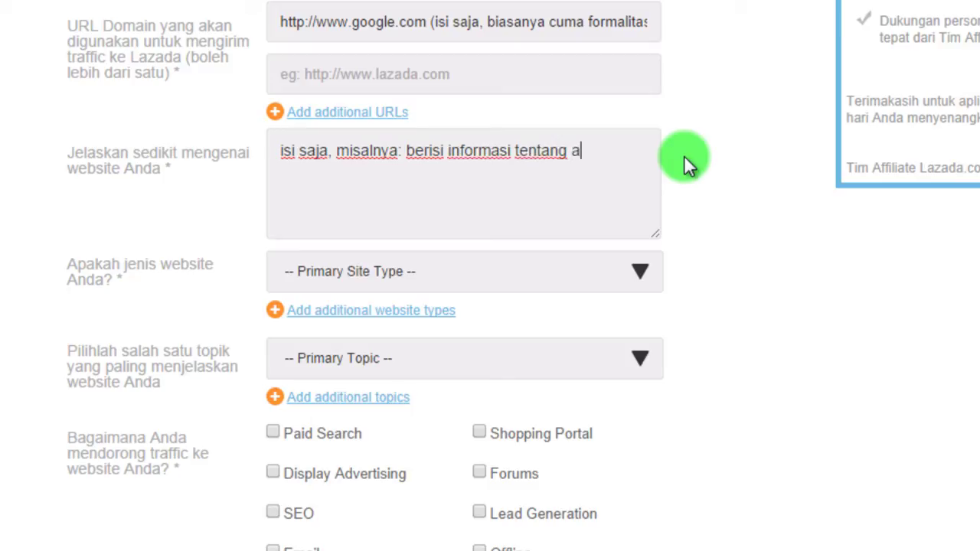
{"action": "type", "text": "nd"}
{"action": "key", "text": "BackSpace"}
{"action": "key", "text": "BackSpace"}
{"action": "type", "text": "dget, d"}
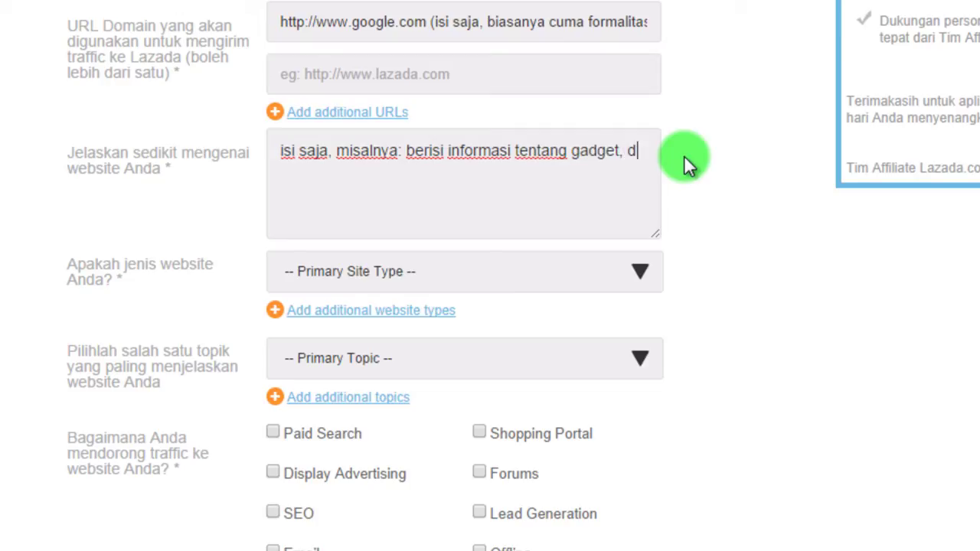
{"action": "type", "text": "sb."}
{"action": "scroll", "coordinate": [683, 155], "scroll_direction": "down", "scroll_amount": 3}
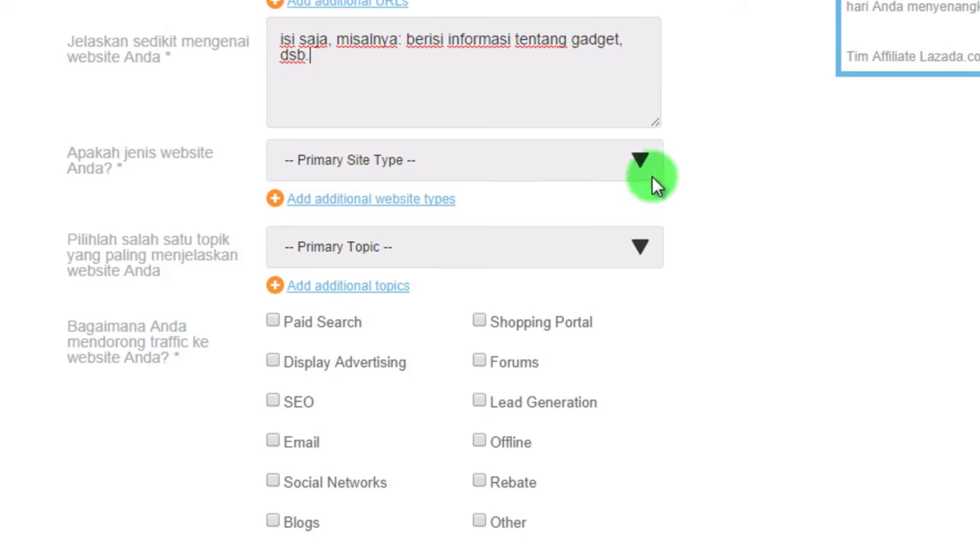
Choose Blog as site type and Computers/Software/Technology as topic, and tick SEO as traffic source.
{"action": "left_click", "coordinate": [639, 162]}
{"action": "left_click", "coordinate": [627, 203]}
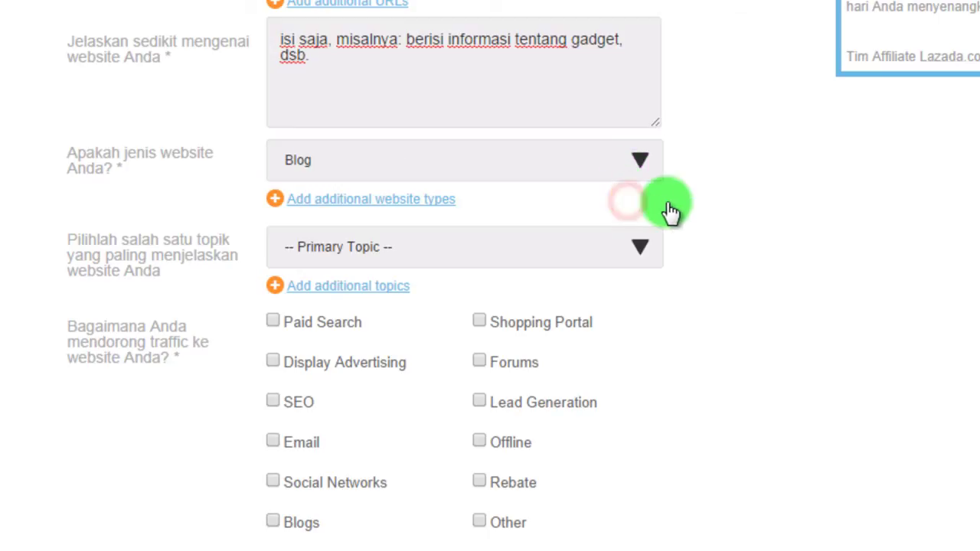
{"action": "left_click", "coordinate": [603, 247]}
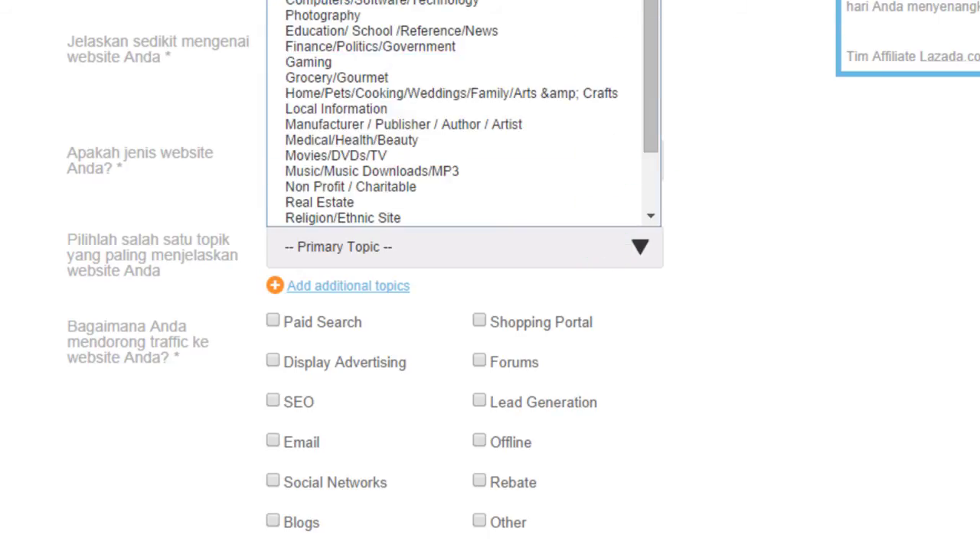
{"action": "left_click", "coordinate": [617, 4]}
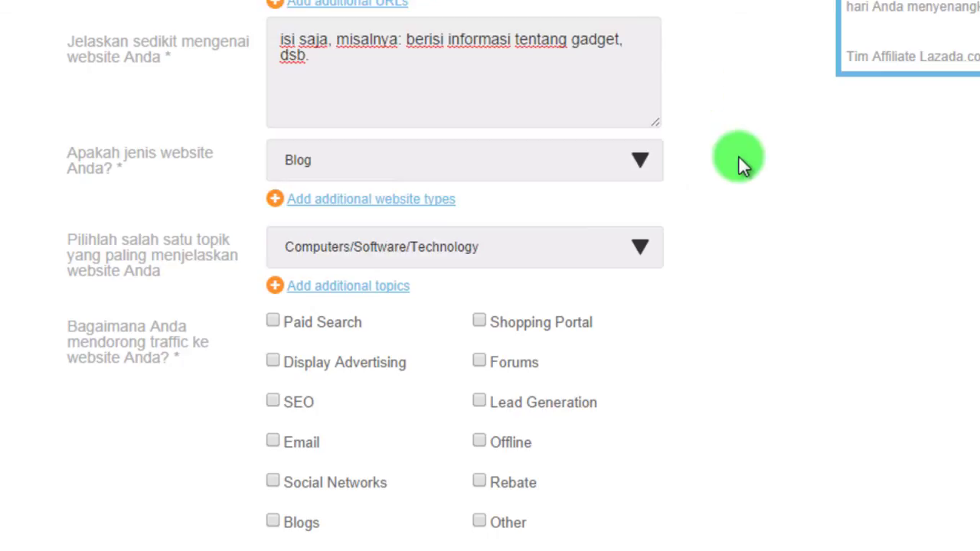
{"action": "left_click", "coordinate": [738, 154]}
{"action": "scroll", "coordinate": [727, 190], "scroll_direction": "down", "scroll_amount": 2}
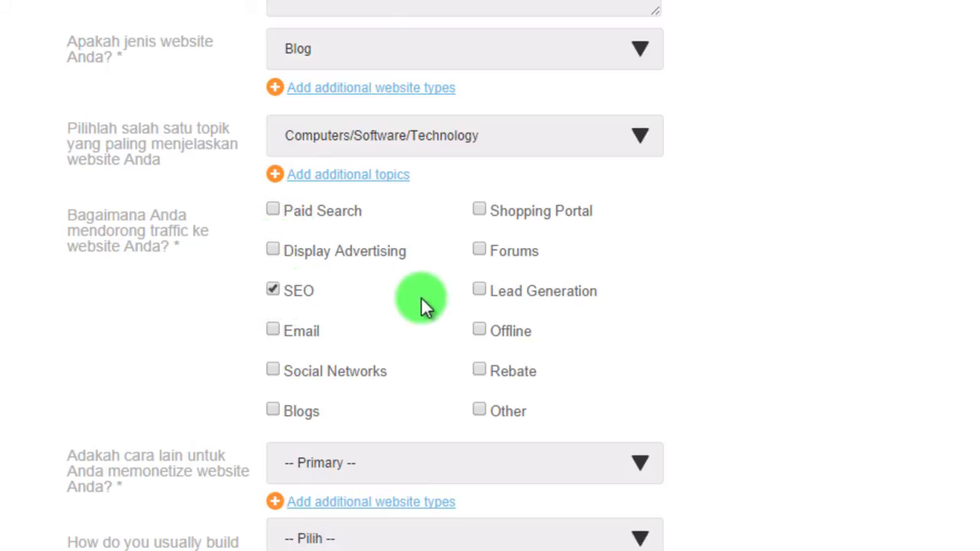
Tick Other as a traffic source and set the primary monetization method to Widgets.
{"action": "scroll", "coordinate": [713, 285], "scroll_direction": "down", "scroll_amount": 1}
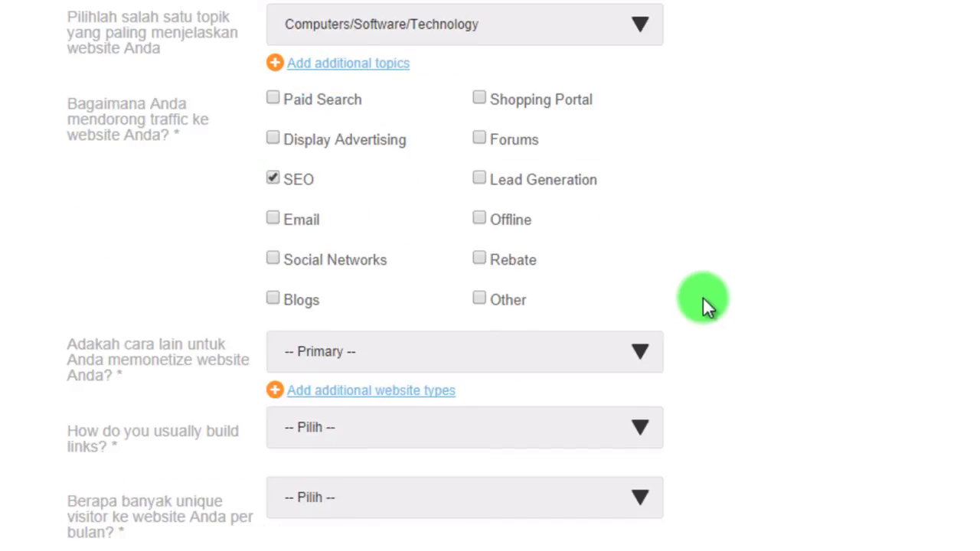
{"action": "left_click", "coordinate": [508, 300]}
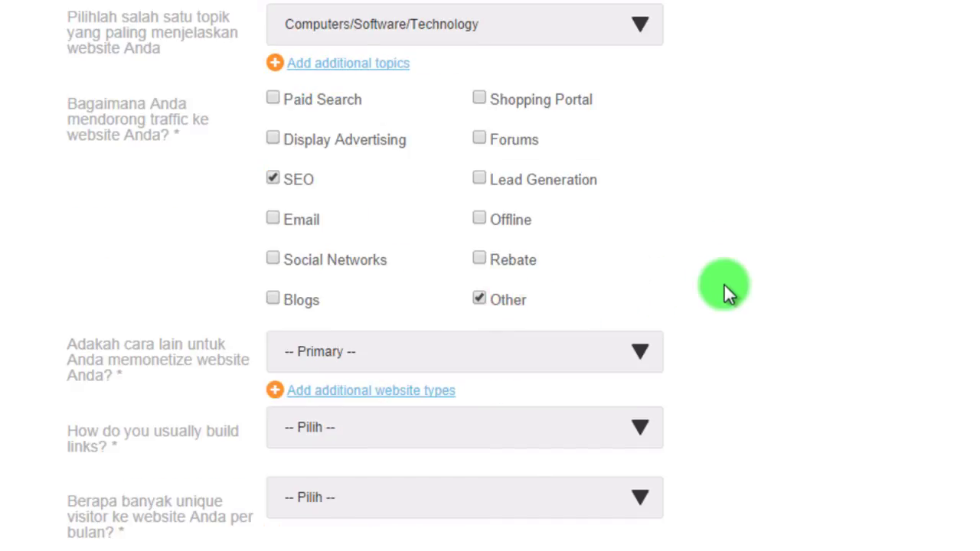
{"action": "scroll", "coordinate": [725, 293], "scroll_direction": "down", "scroll_amount": 1}
{"action": "left_click", "coordinate": [533, 241]}
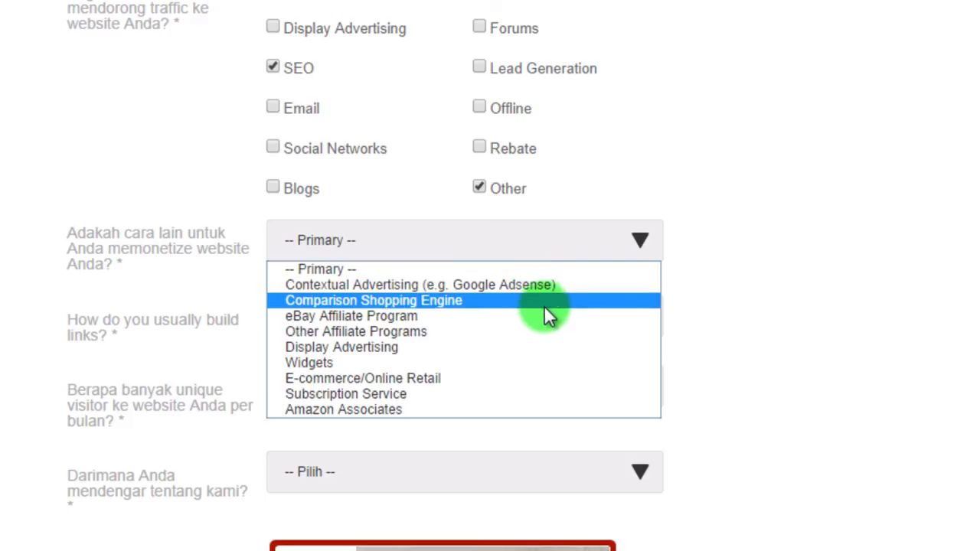
{"action": "left_click", "coordinate": [540, 349]}
{"action": "scroll", "coordinate": [689, 253], "scroll_direction": "down", "scroll_amount": 2}
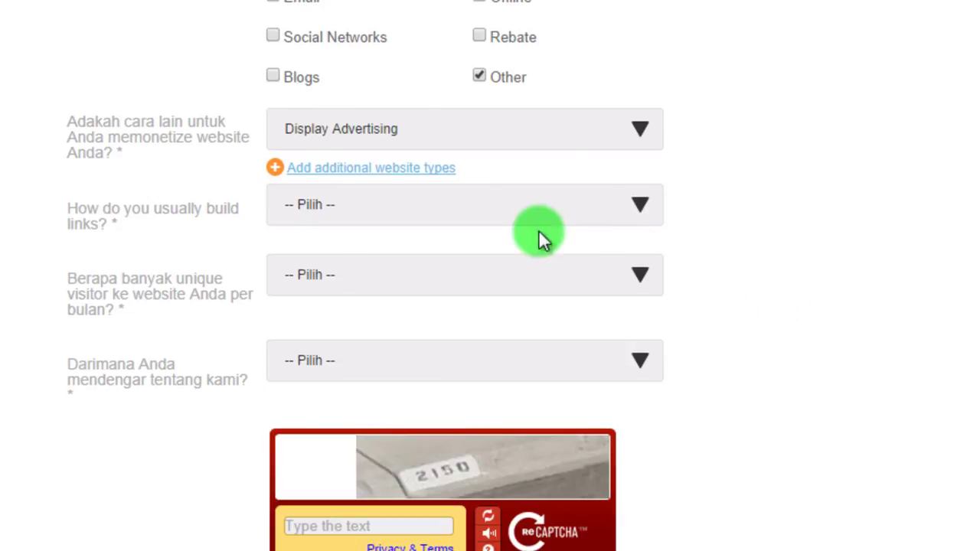
{"action": "left_click", "coordinate": [488, 127]}
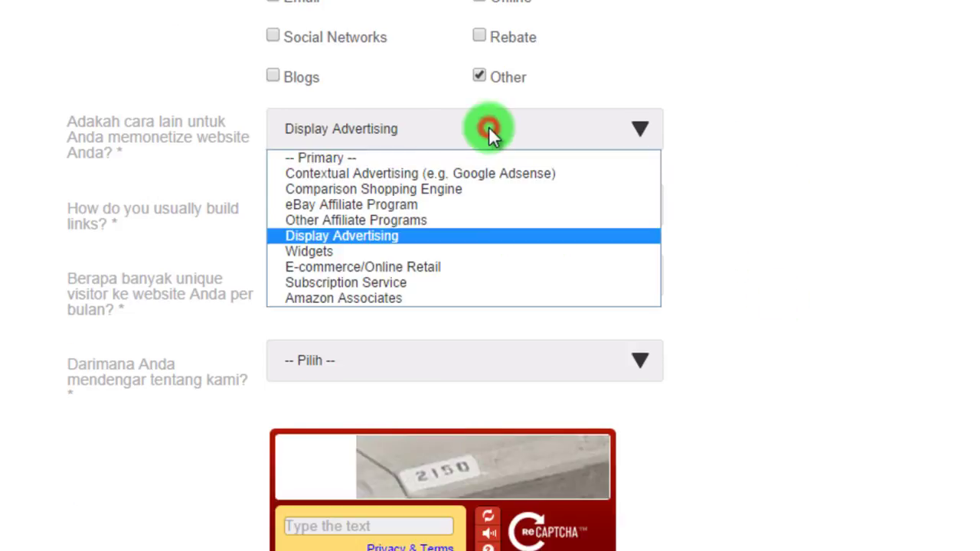
{"action": "left_click", "coordinate": [495, 250]}
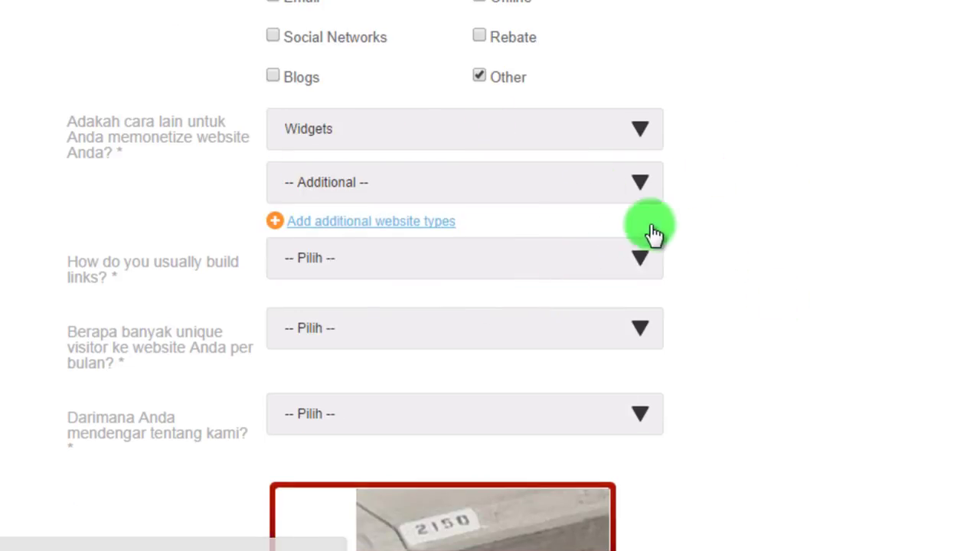
{"action": "scroll", "coordinate": [823, 268], "scroll_direction": "down", "scroll_amount": 4}
Answer Blog Editor for link building, Kurang dari 500 visitors, and Forum as referral source.
{"action": "left_click", "coordinate": [485, 40]}
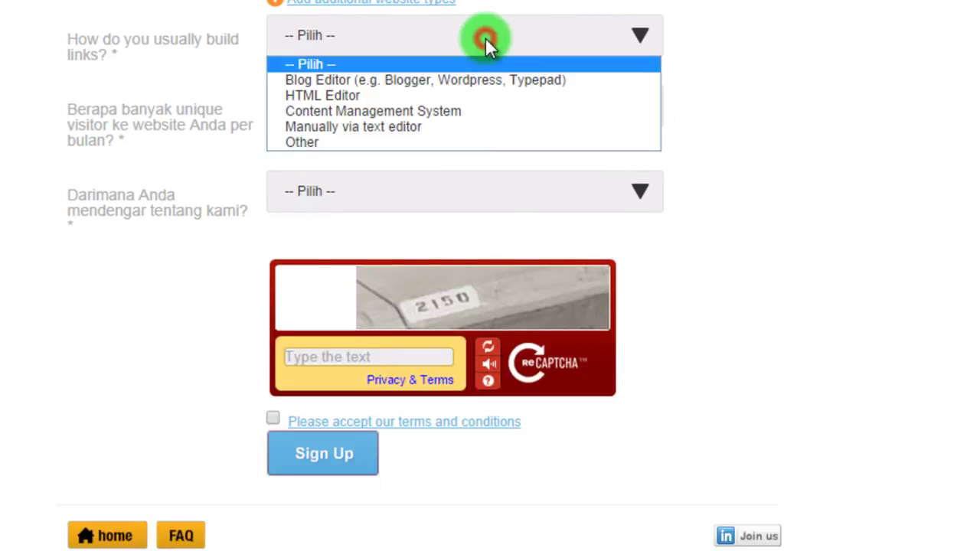
{"action": "left_click", "coordinate": [494, 81]}
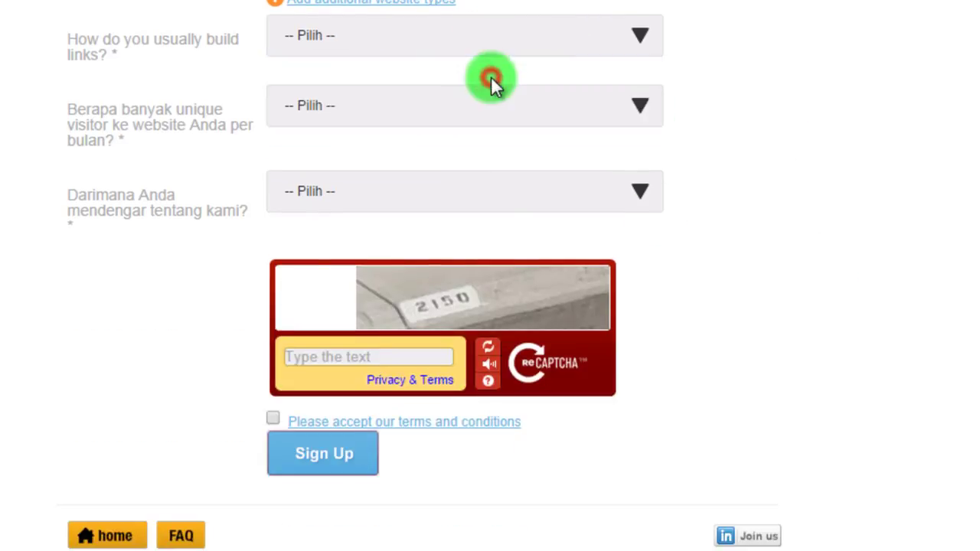
{"action": "left_click", "coordinate": [525, 98]}
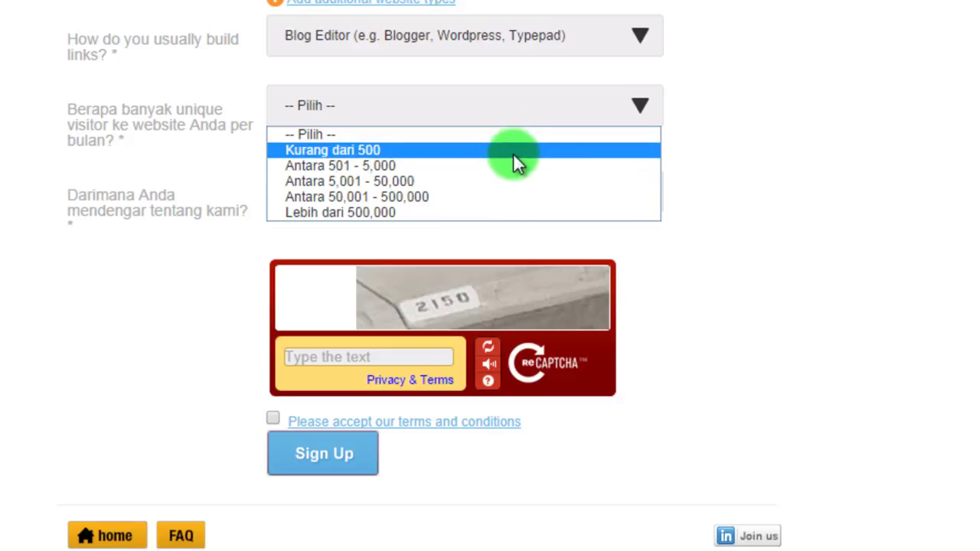
{"action": "left_click", "coordinate": [515, 157]}
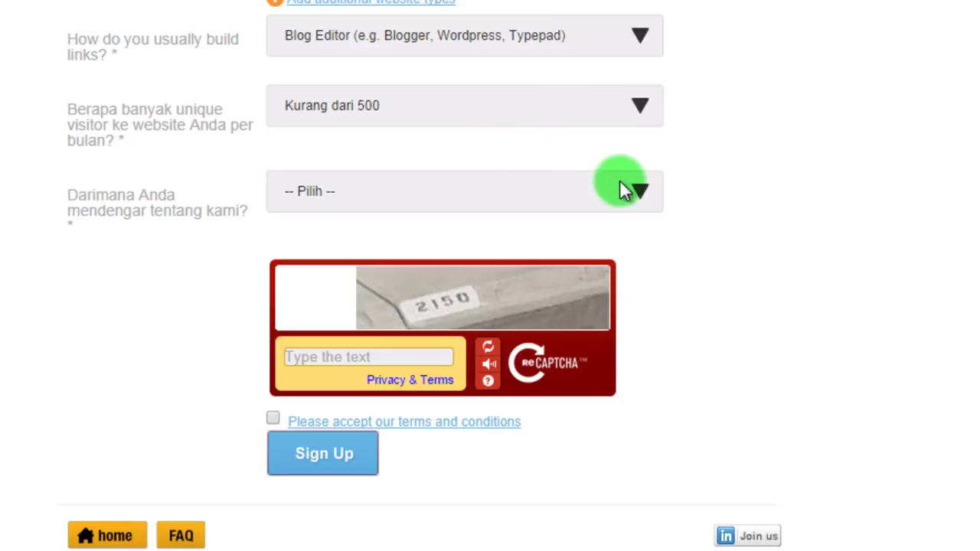
{"action": "left_click", "coordinate": [621, 191]}
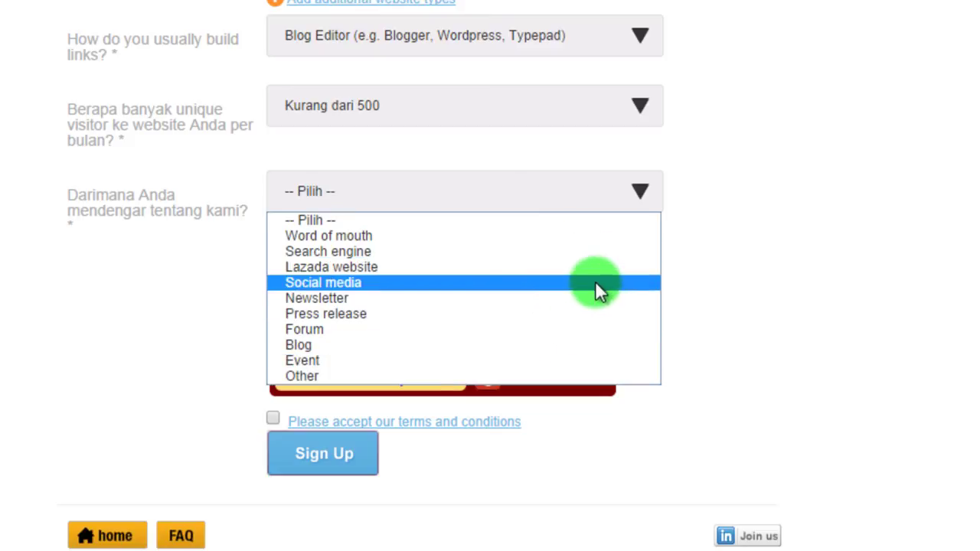
{"action": "left_click", "coordinate": [604, 331]}
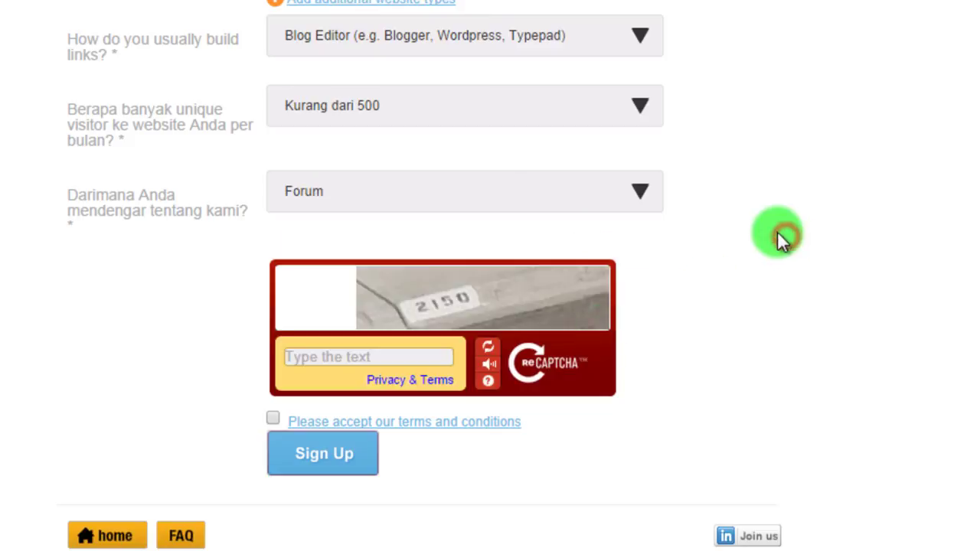
{"action": "scroll", "coordinate": [786, 235], "scroll_direction": "down", "scroll_amount": 3}
{"action": "left_click", "coordinate": [426, 245]}
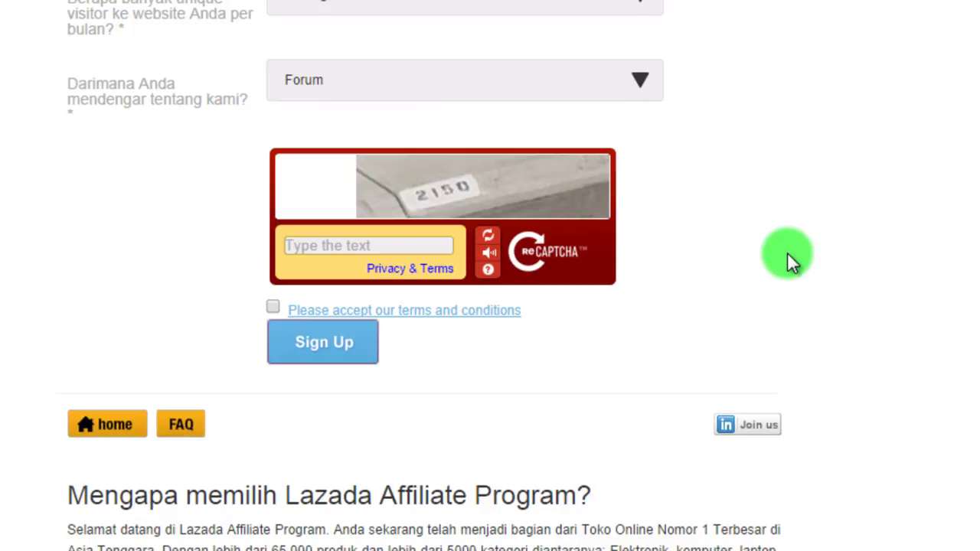
Enter the captcha text, accept the terms and conditions, and submit with Sign Up.
{"action": "type", "text": "215"}
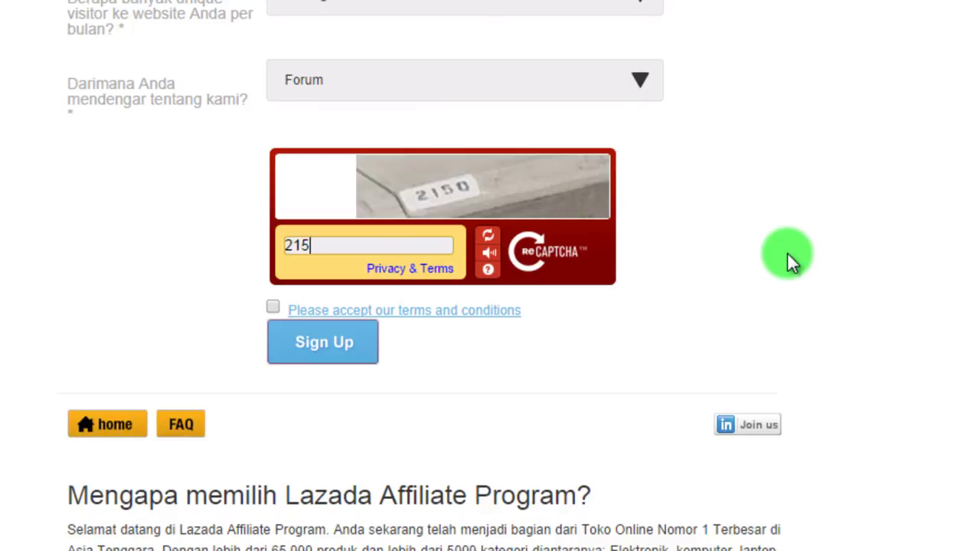
{"action": "type", "text": "0"}
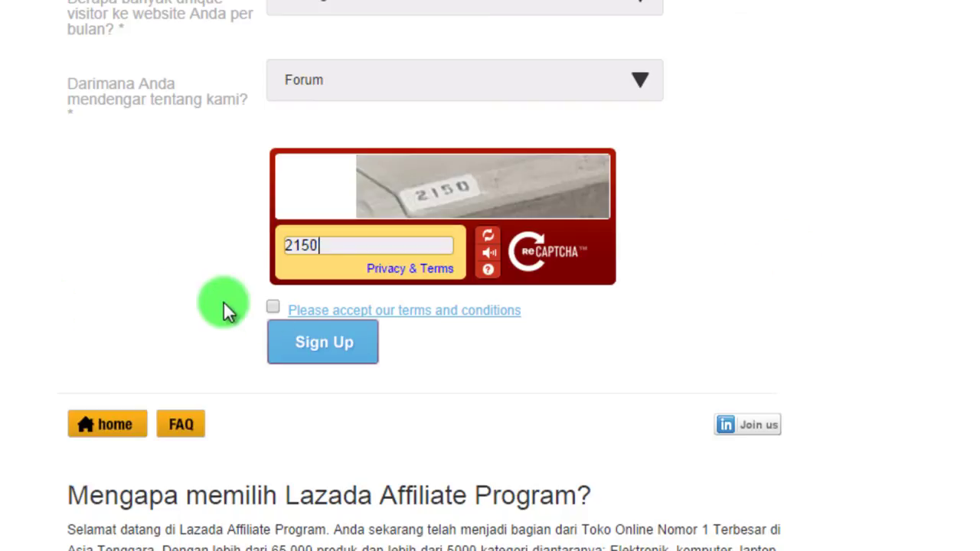
{"action": "left_click", "coordinate": [271, 307]}
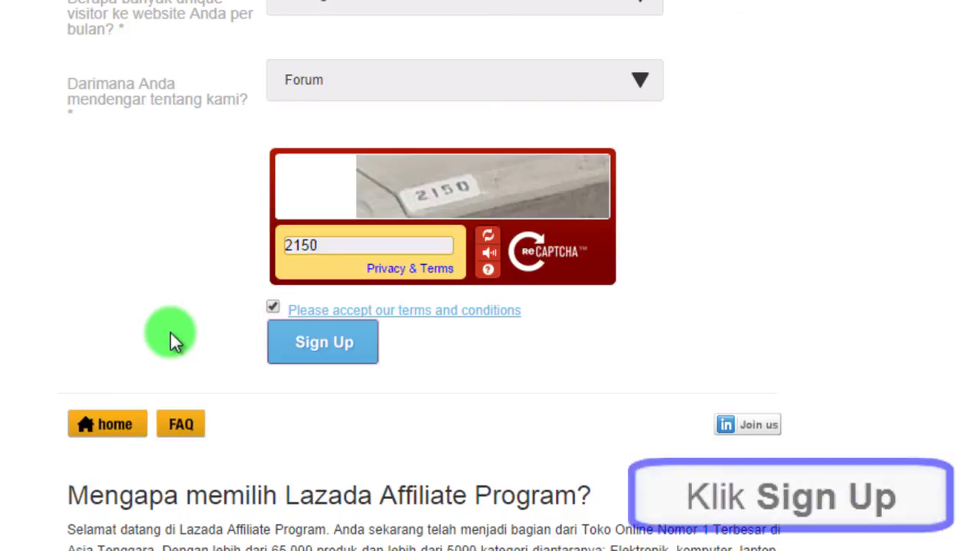
{"action": "left_click", "coordinate": [352, 355]}
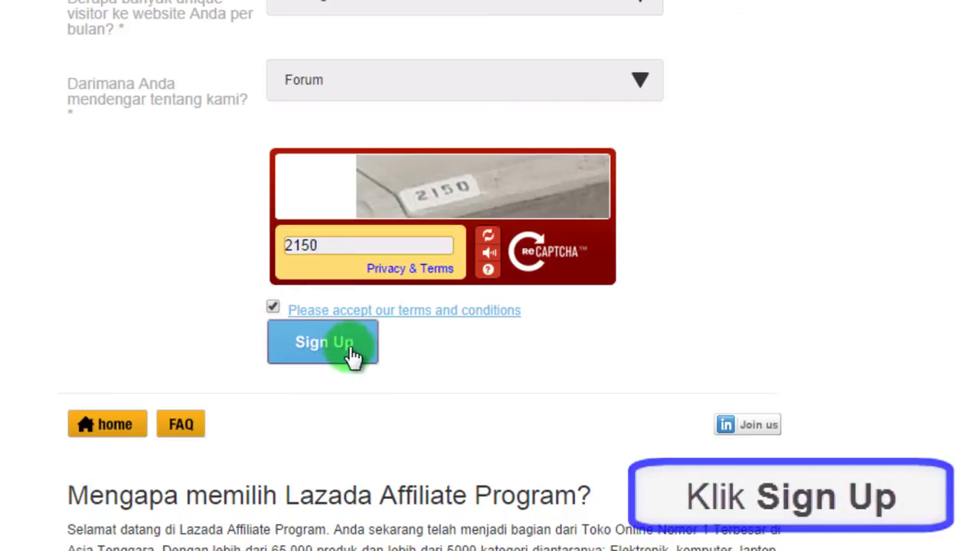